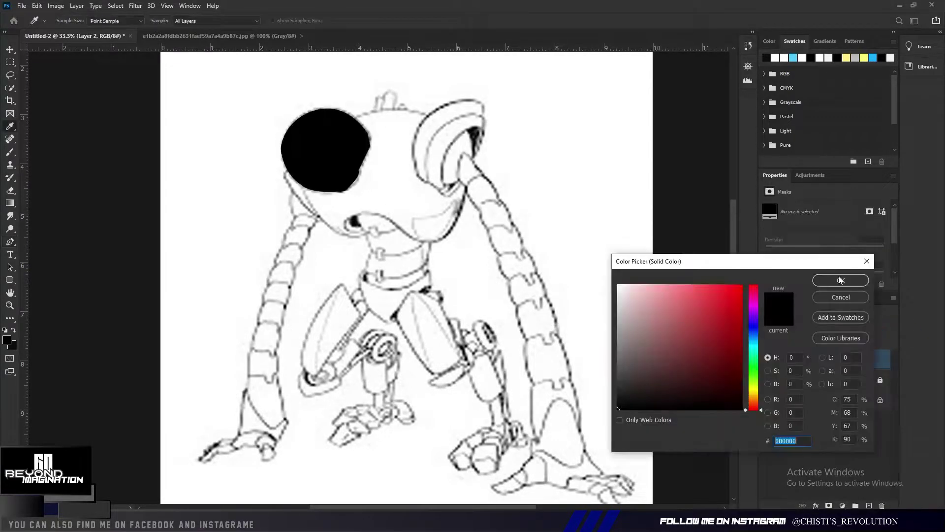
Step: Fill the left eye shape with solid black and the traced head outline with yellow
left_click(838, 276)
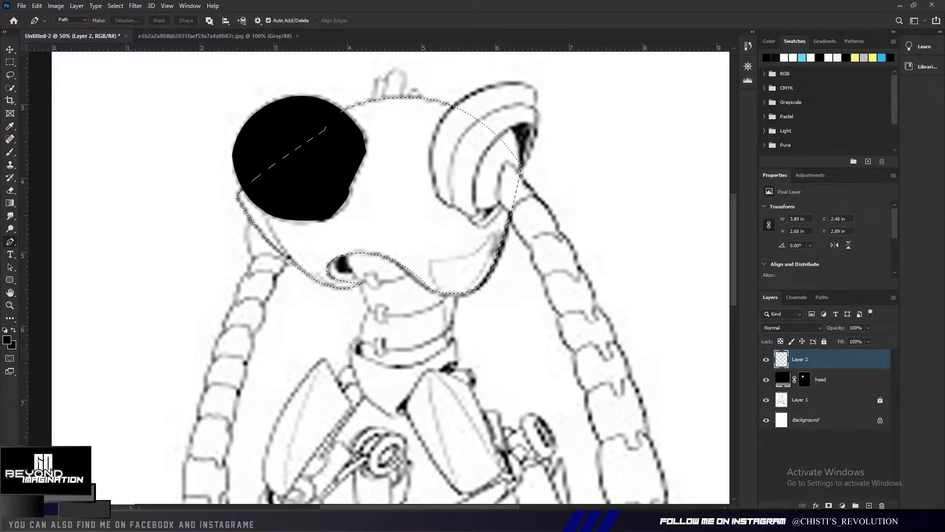
left_click(844, 279)
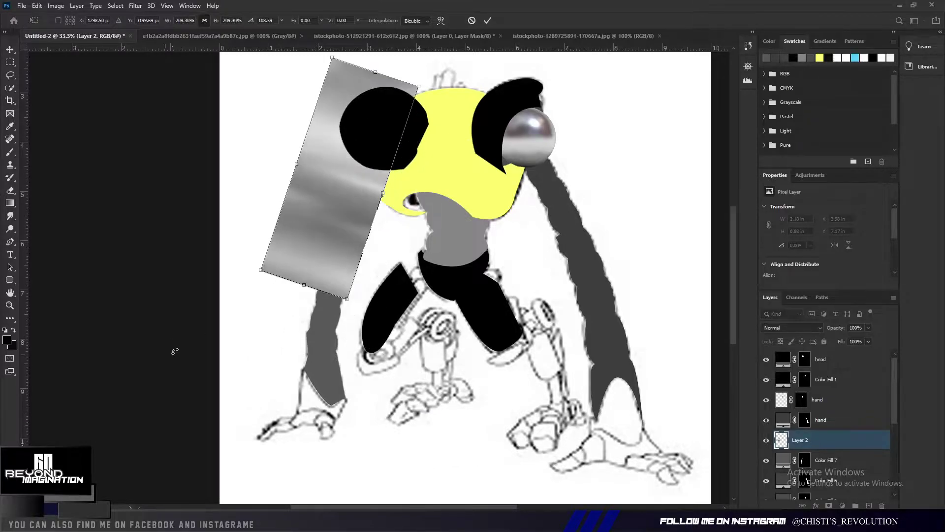
Step: Rotate, enlarge and warp the brushed-metal strip so it curves along the left arm
left_click_drag(341, 239, 373, 343)
right_click(312, 304)
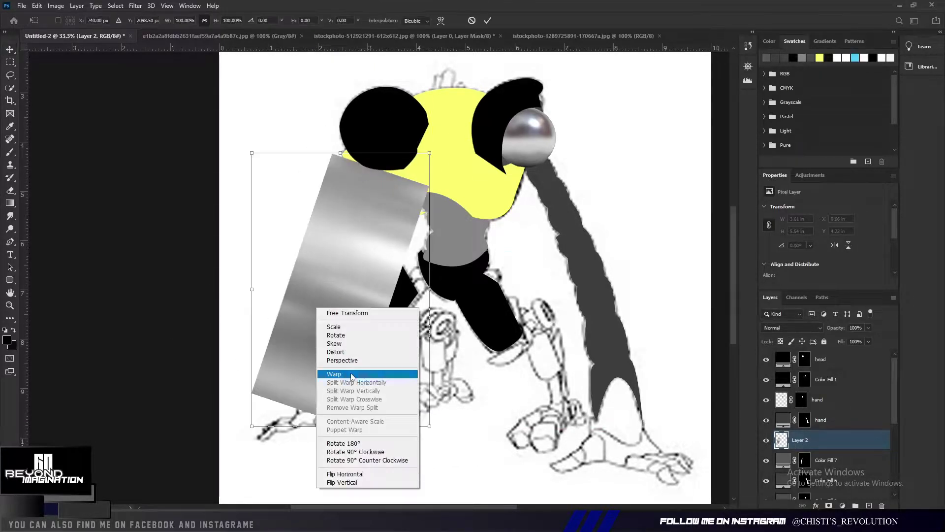
left_click(340, 374)
left_click_drag(430, 335, 357, 404)
left_click_drag(252, 425, 286, 434)
left_click_drag(252, 335, 306, 348)
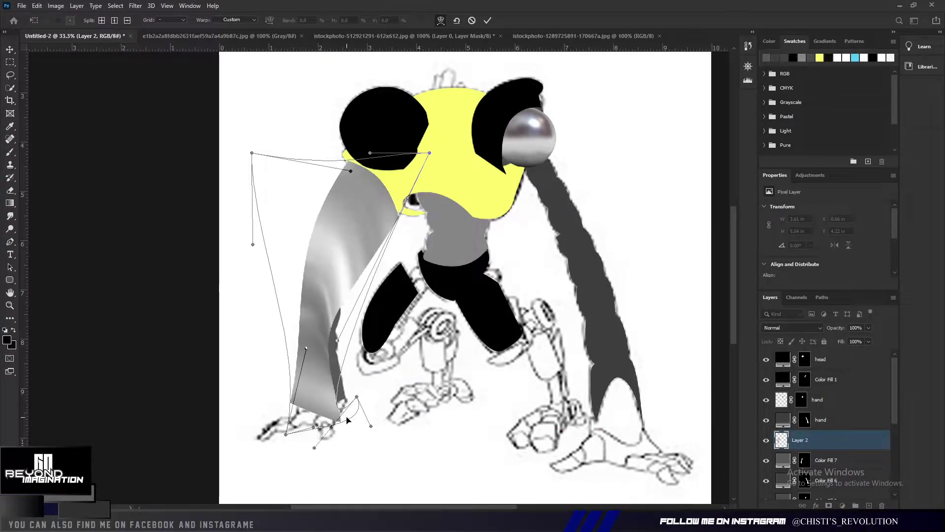
left_click_drag(311, 152, 351, 171)
key("Return")
Step: Set the brush size to 744 while zoomed in on the textured arm
key("ctrl+plus")
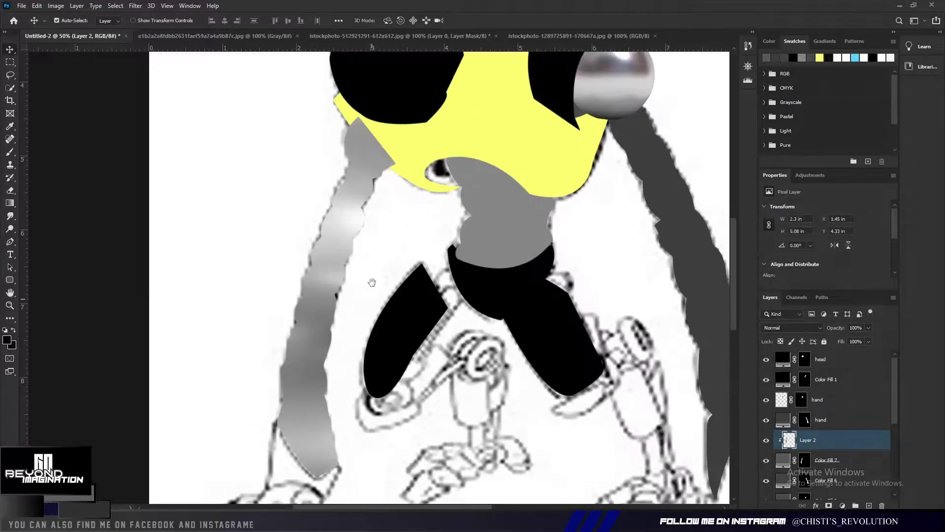
scroll(371, 276, "down", 1)
left_click(44, 20)
type("744")
key("Return")
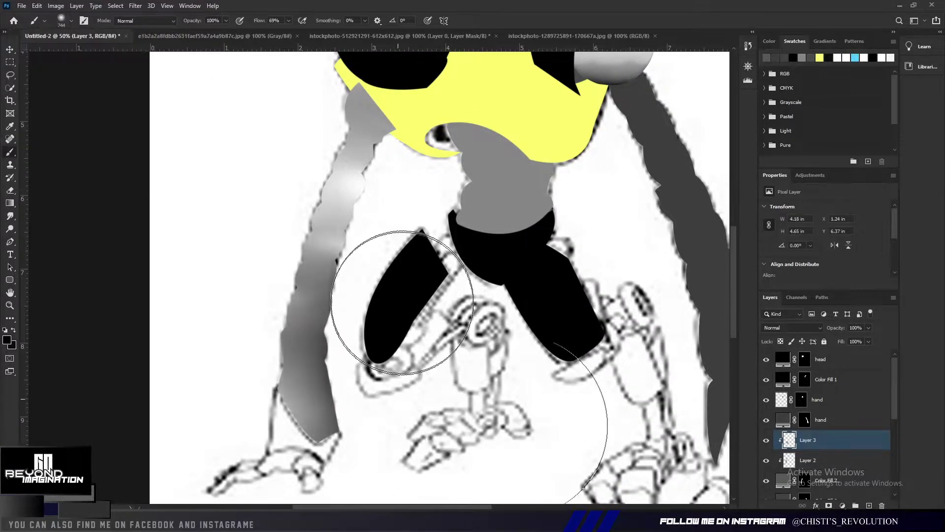
key("ctrl+minus")
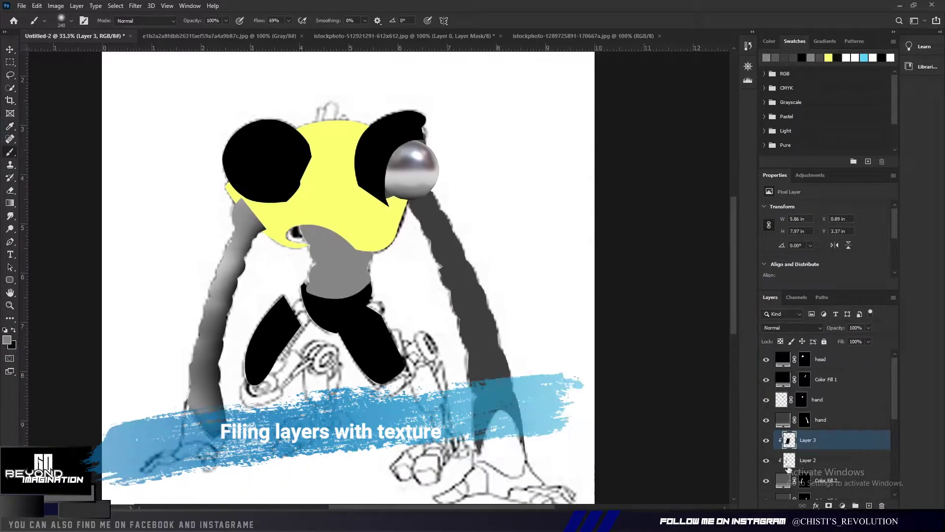
Step: Drag the brushed-metal texture image into the robot document
left_click(583, 36)
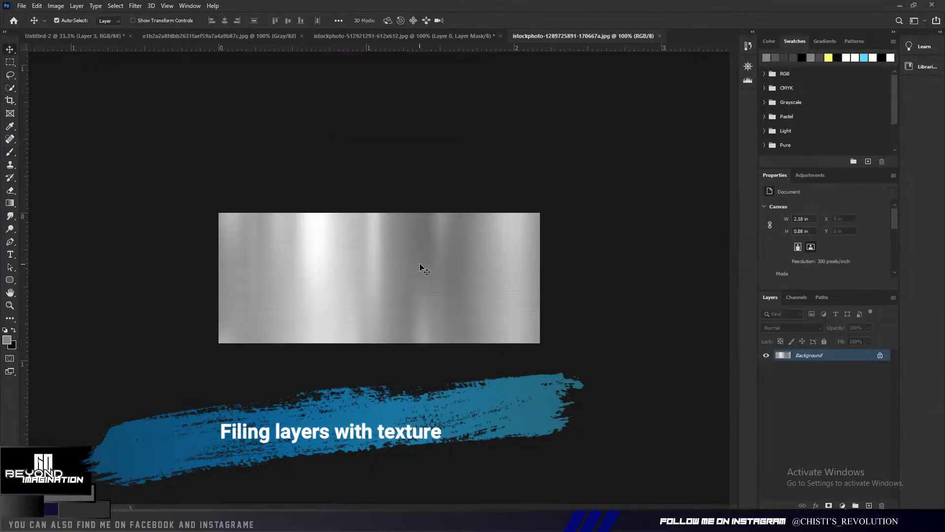
key("v")
left_click_drag(420, 266, 529, 321)
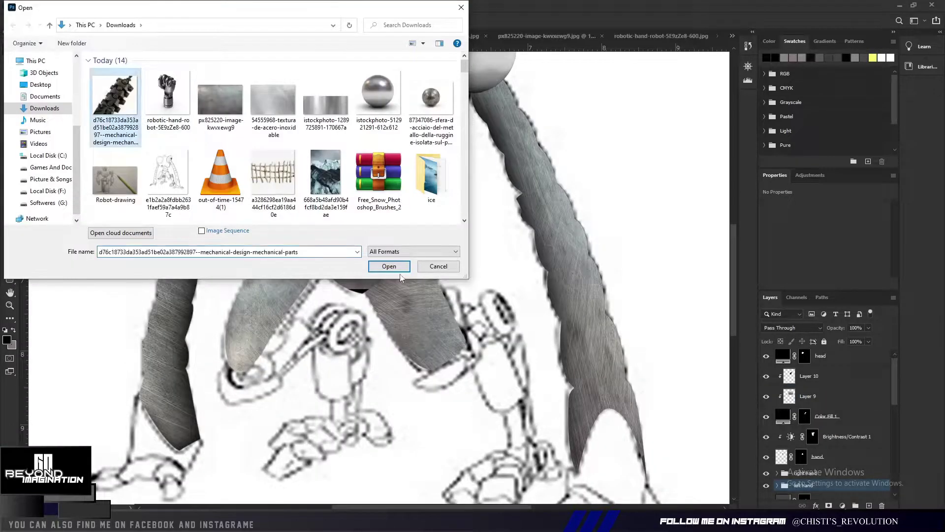
Step: Place the mechanical-parts strip on the left thigh and move it beneath the arm layers
left_click(397, 267)
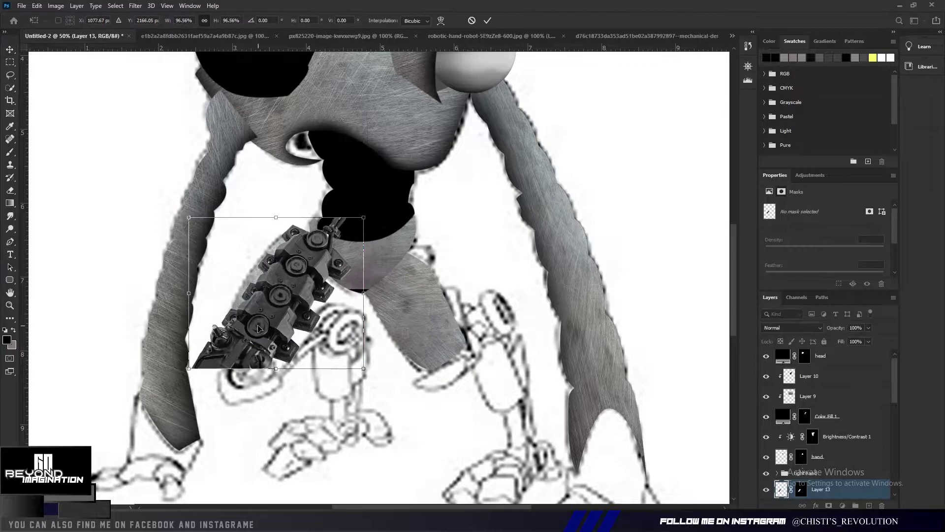
right_click(260, 327)
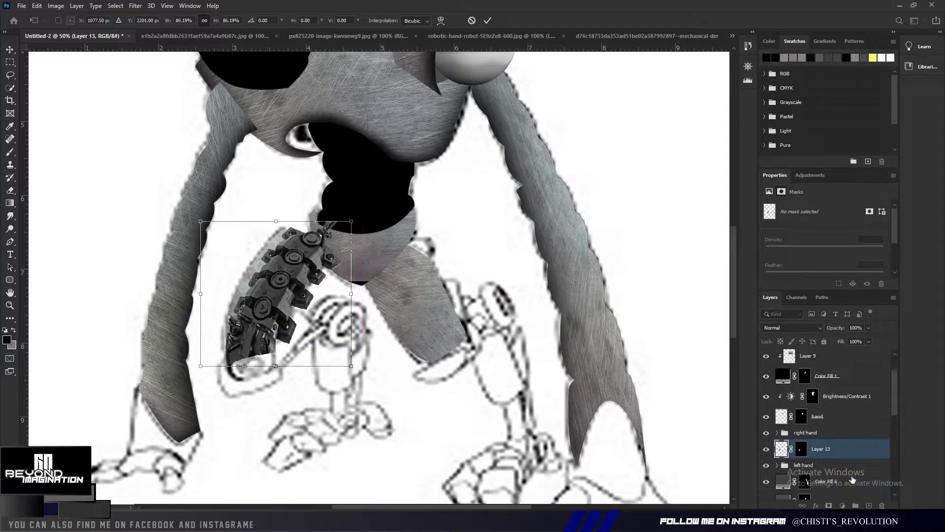
key("Return")
left_click_drag(821, 448, 824, 466)
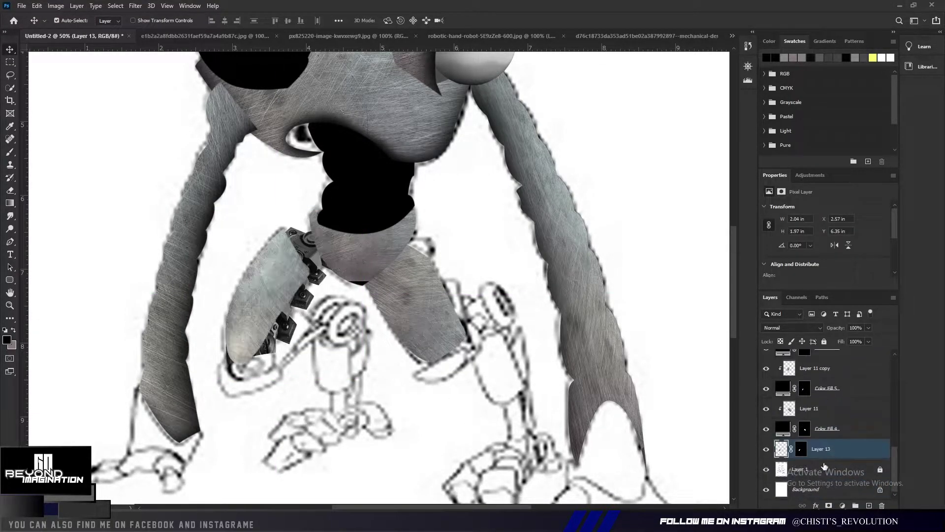
Step: Zoom in on the left leg, close the robotic-hand image and target Layer 1
key("ctrl+plus")
left_click(492, 36)
left_click(571, 36)
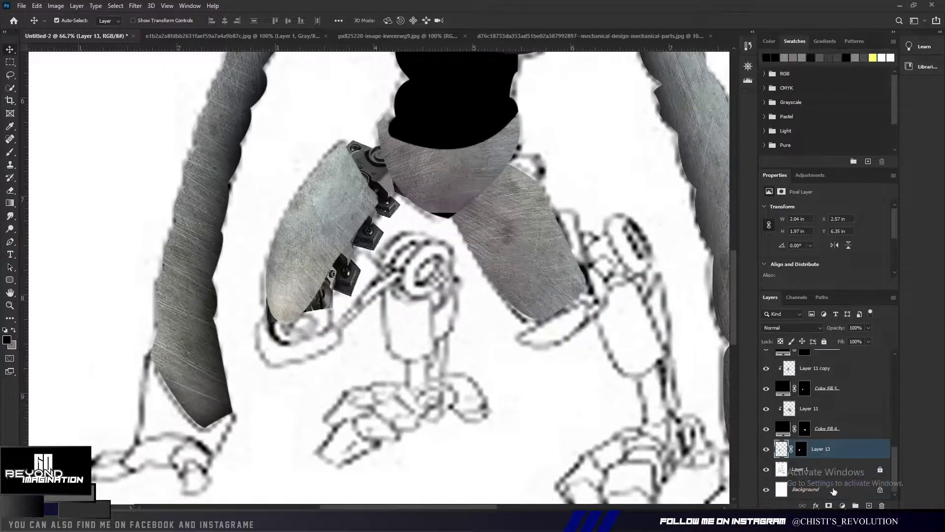
left_click(827, 469)
Step: Outline the knee joint under the left thigh with the Pen tool and fill it black
key("p")
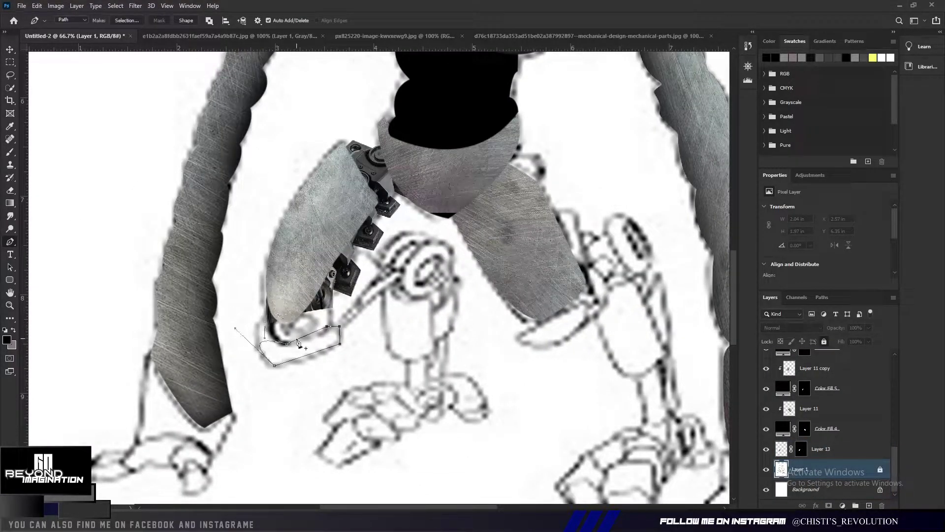
left_click(299, 343)
left_click(837, 278)
key("ctrl+plus")
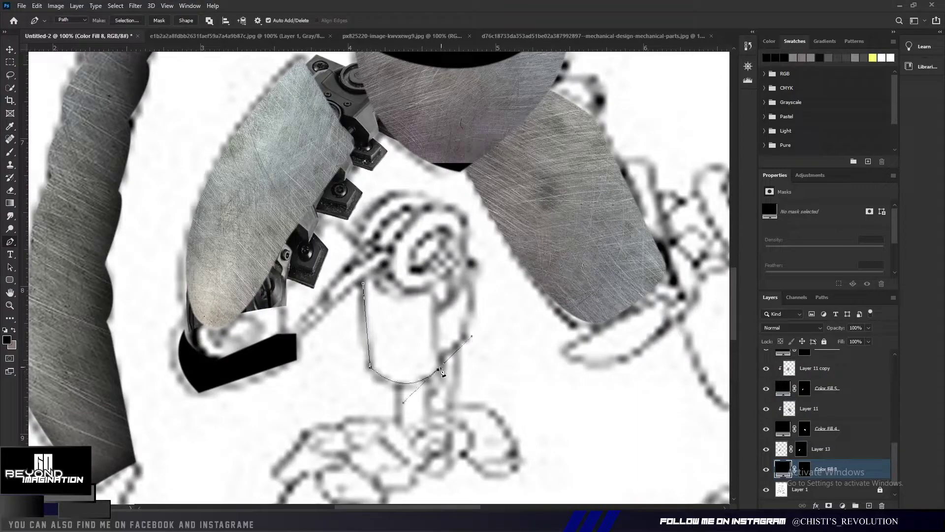
Step: Outline the shin and give it a black solid-colour fill layer
left_click(363, 284)
left_click(842, 505)
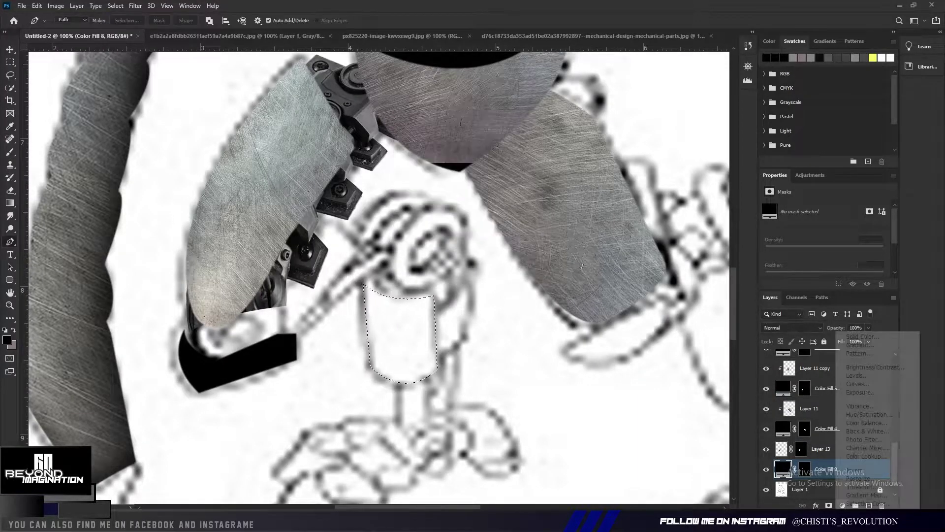
left_click(857, 340)
left_click(832, 451, "shift")
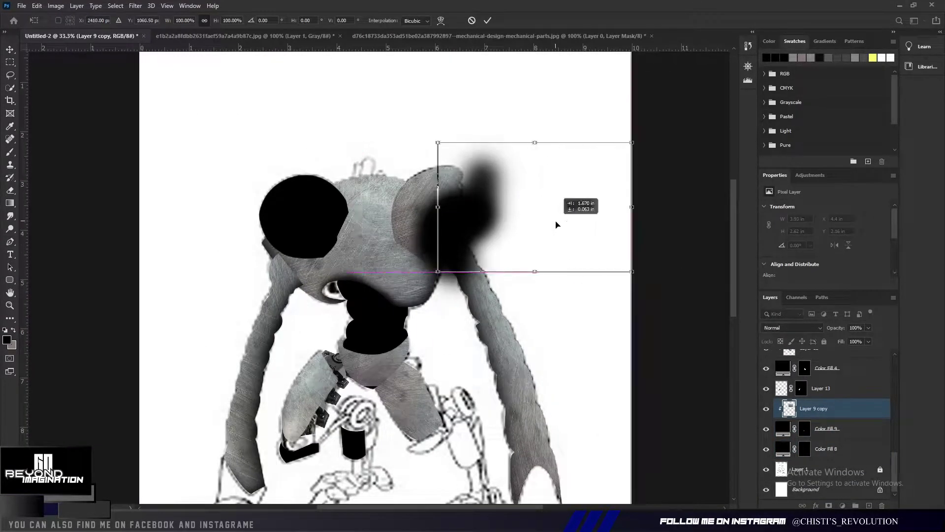
left_click_drag(560, 220, 477, 218)
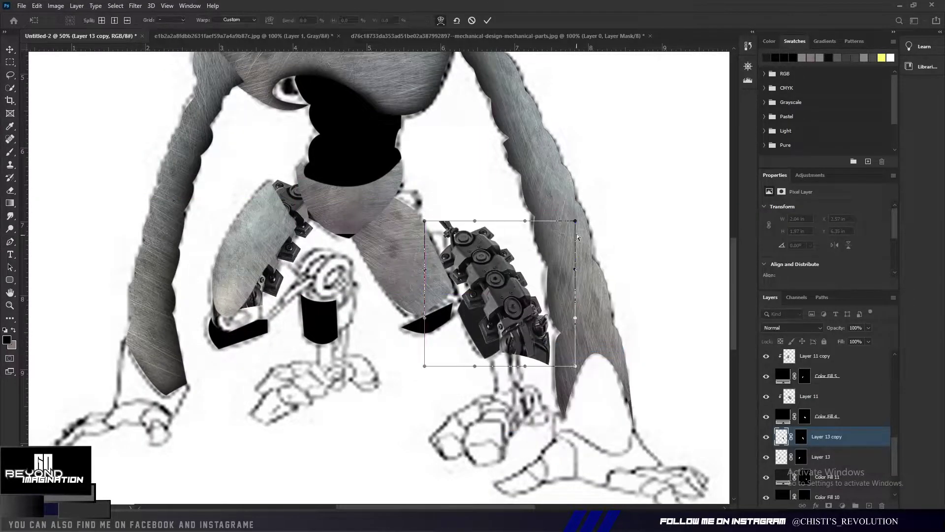
Step: Hide Color Fill 11 and move Layer 13 copy below Color Fill 10
left_click_drag(560, 354, 557, 372)
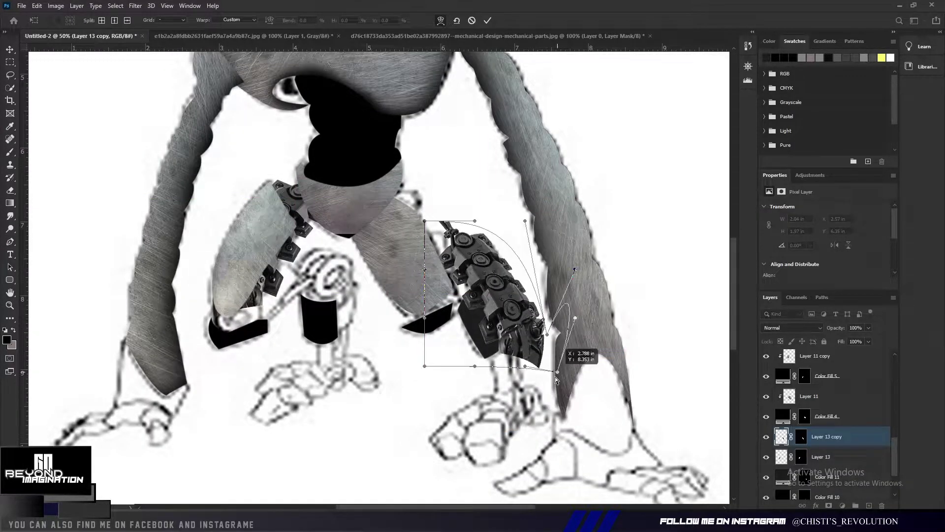
left_click(487, 21)
scroll(827, 424, "down", 2)
left_click(766, 416)
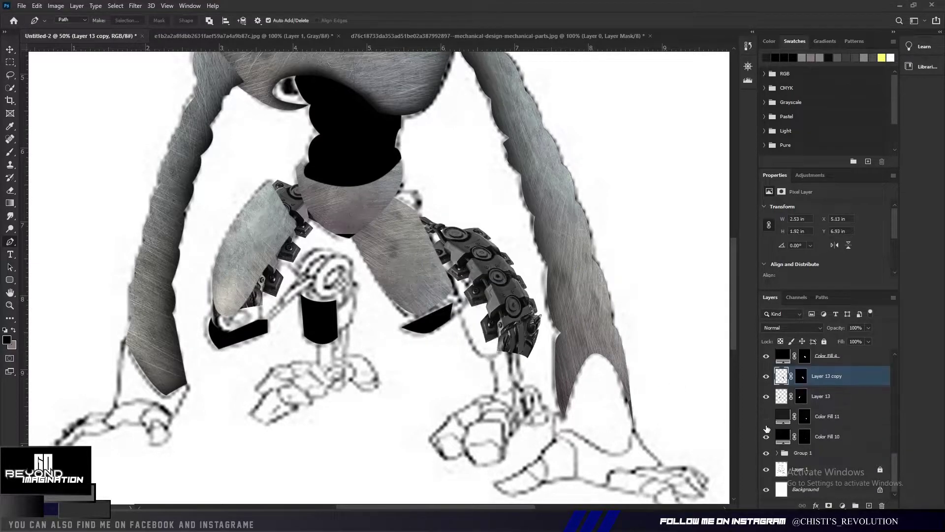
left_click_drag(841, 404, 837, 446)
Step: Warp the copied gear strip to curve along the right thigh
key("ctrl+t")
right_click(421, 271)
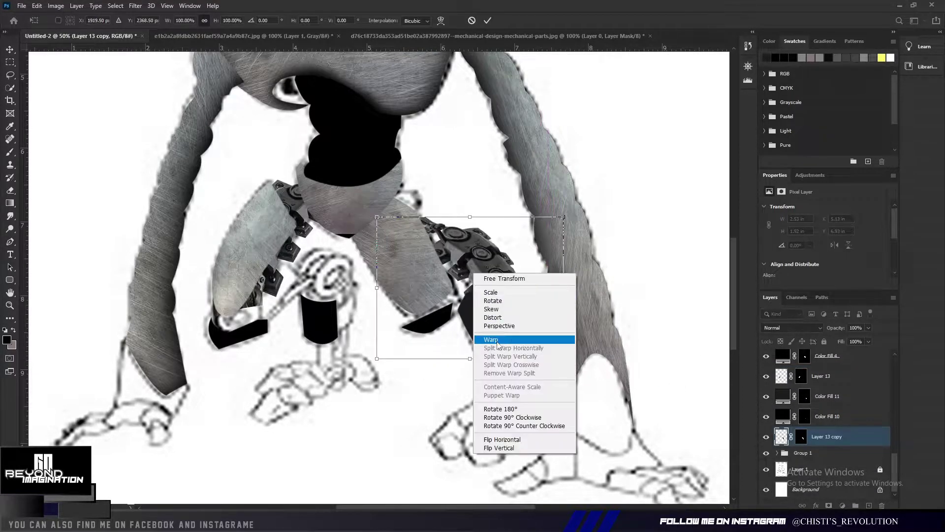
left_click(443, 338)
right_click(517, 295)
left_click(508, 447)
key("Return")
key("ctrl+minus")
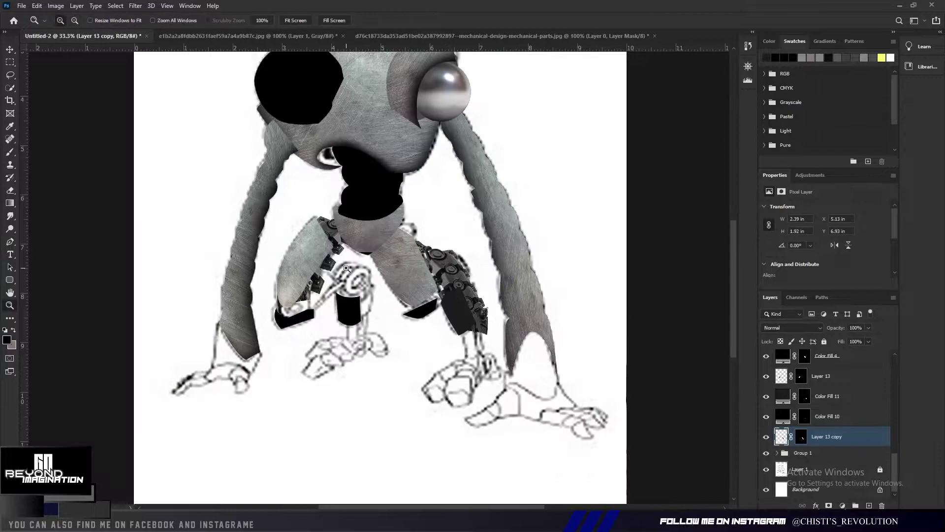
Step: Open the asdasasd.jpg gear image
left_click(21, 6)
left_click(35, 28)
double_click(274, 95)
Step: Enlarge and stretch the gear piece into place between the legs
key("w")
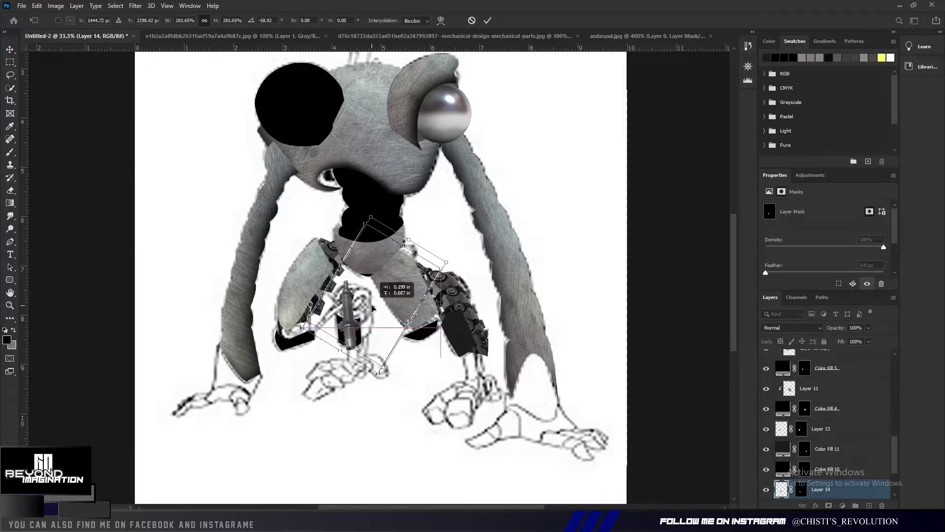
left_click_drag(373, 309, 373, 256)
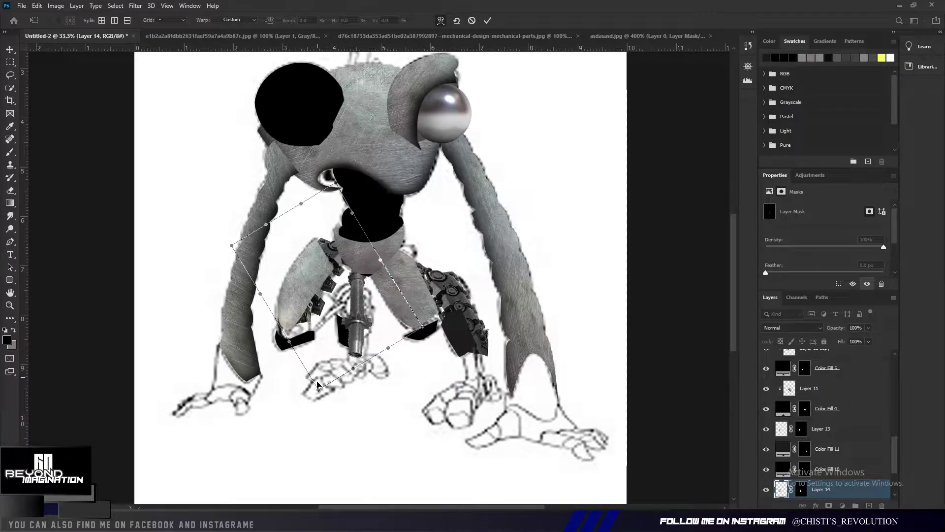
left_click_drag(405, 367, 406, 387)
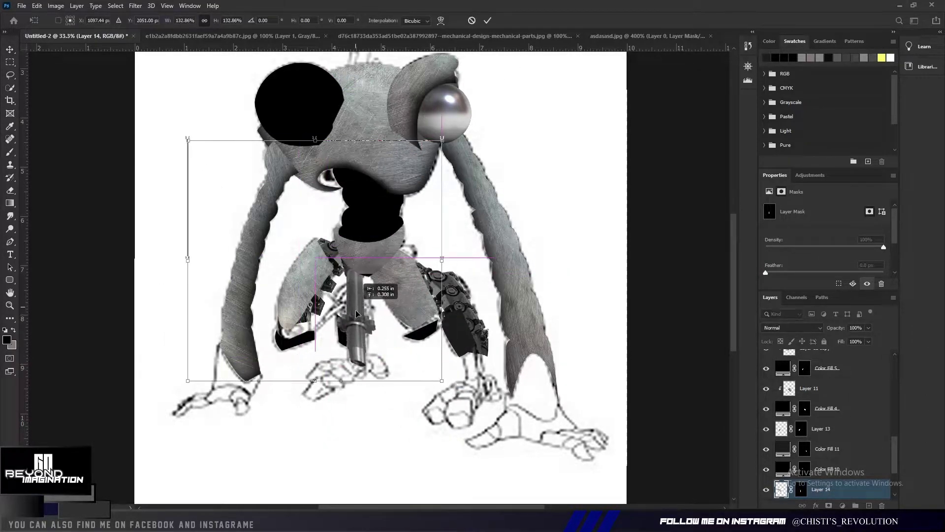
key("Return")
Step: Move Layer 14 lower in the layer stack, below Layer 13 copy
scroll(333, 276, "up", 1)
key("e")
scroll(827, 418, "down", 1)
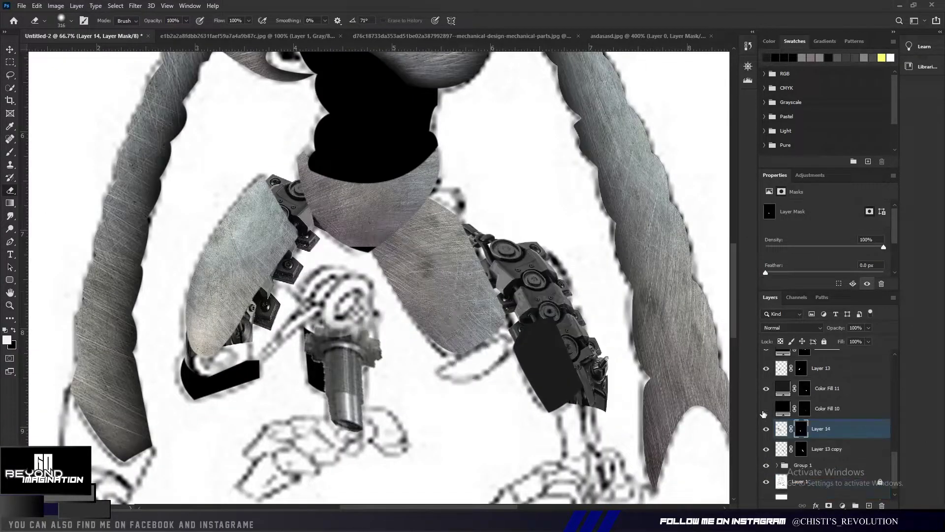
left_click_drag(788, 468, 817, 488)
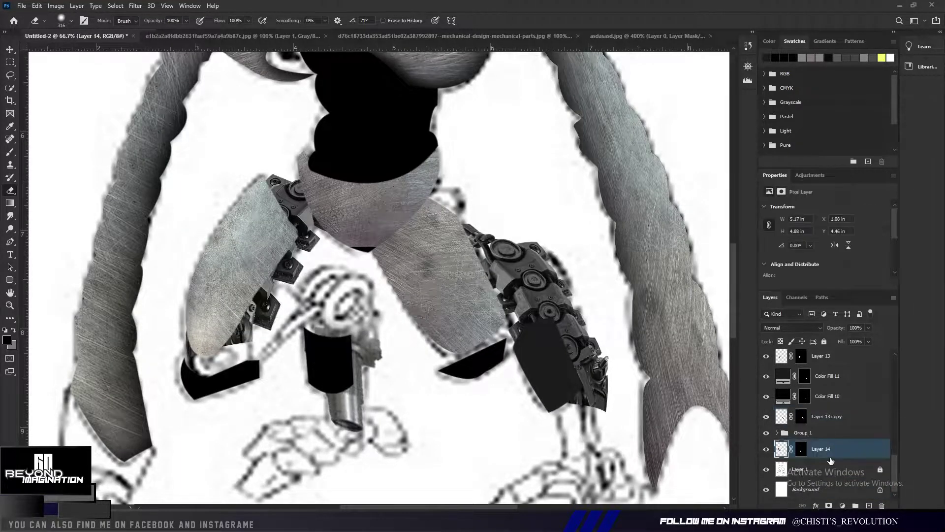
scroll(410, 384, "down", 2)
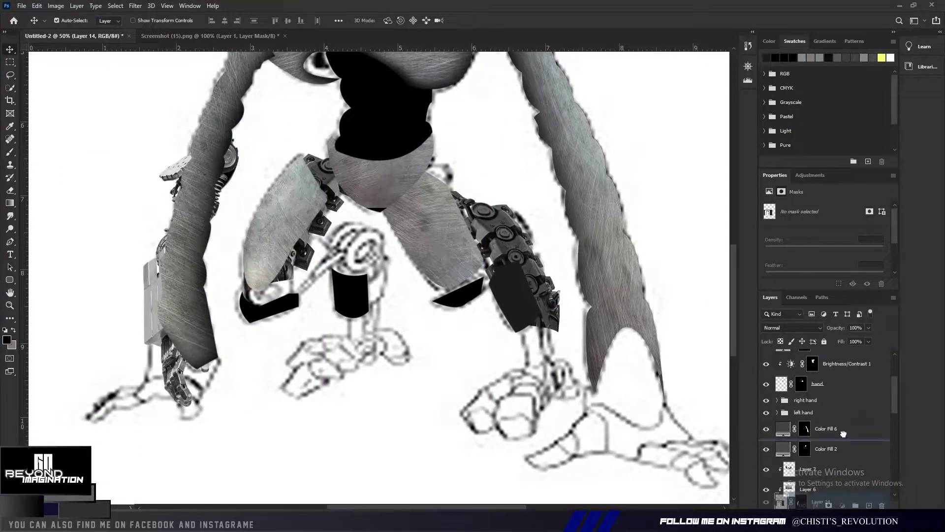
Step: Rotate the mechanical arm to follow the left limb
scroll(325, 326, "down", 1)
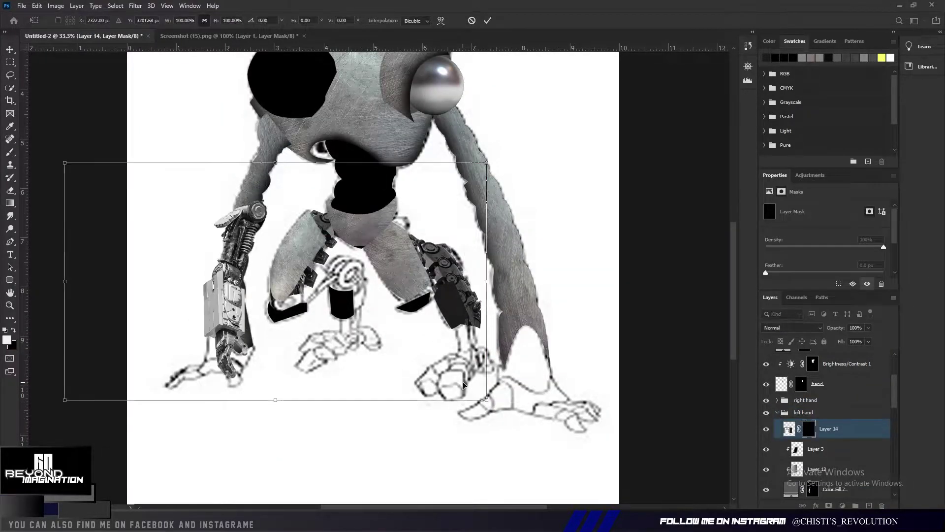
left_click_drag(495, 408, 483, 443)
key("Return")
Step: Copy the upper-arm section to a new layer from its pen-path selection
scroll(311, 342, "up", 2)
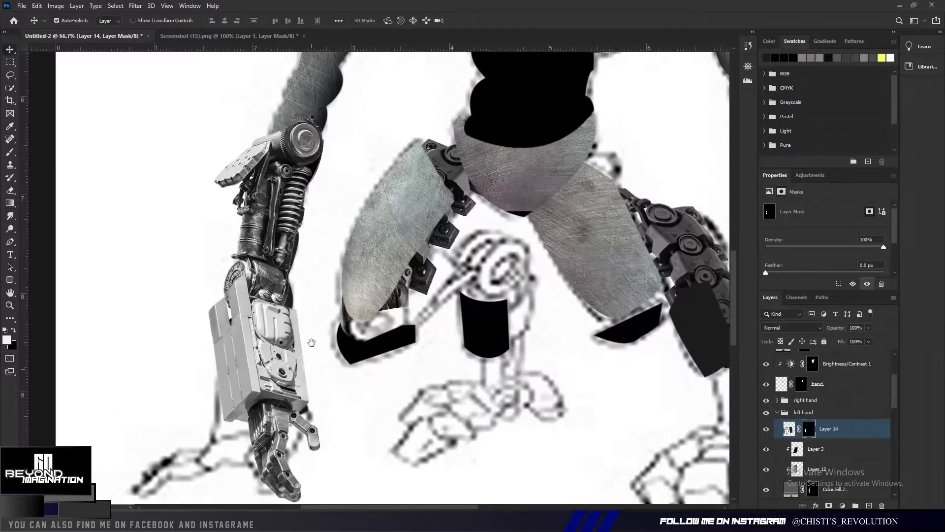
scroll(714, 400, "up", 2)
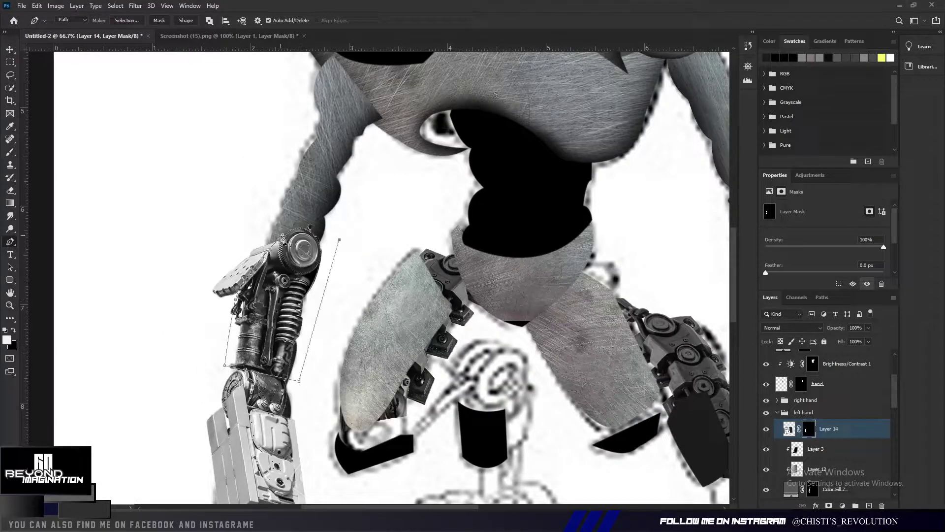
left_click(126, 20)
key("Return")
key("ctrl+j")
left_click(813, 429)
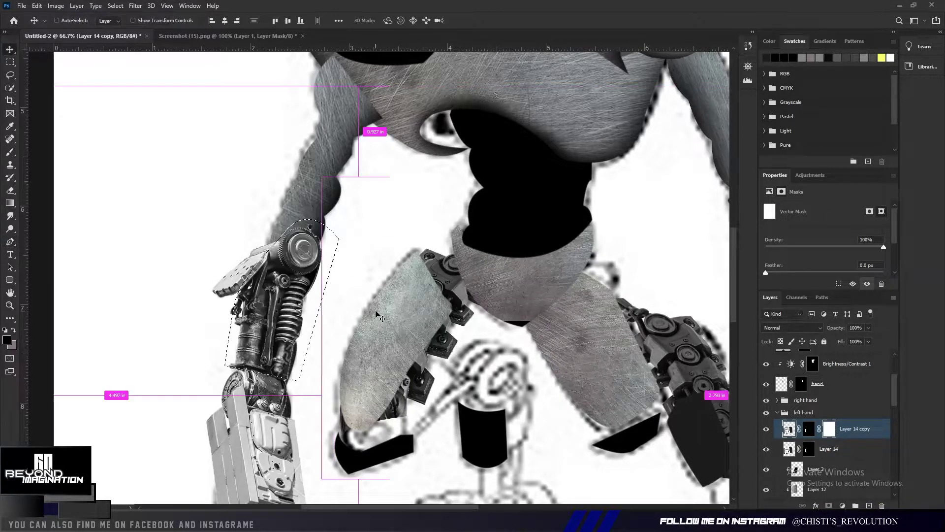
left_click(115, 6)
Step: Move and scale Layer 14 copy up the limb toward the shoulder
key("ctrl+t")
left_click_drag(280, 317, 294, 155)
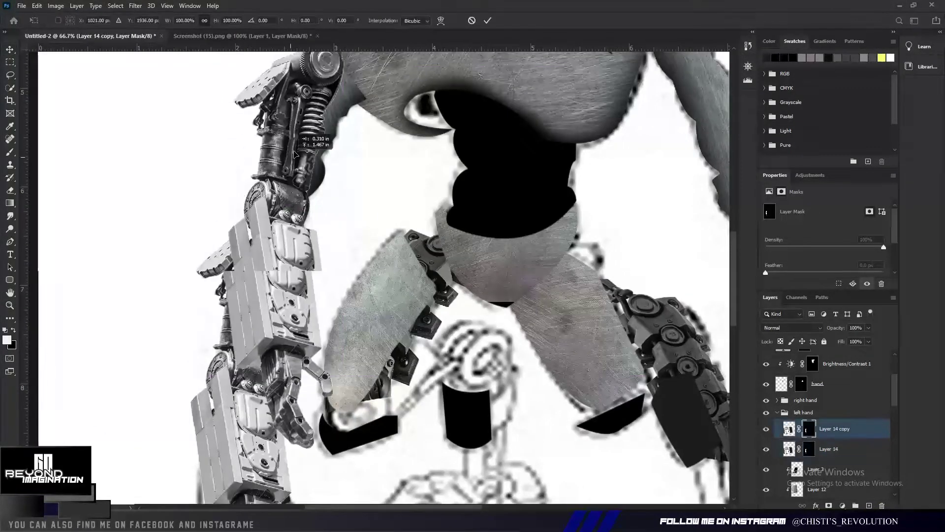
scroll(235, 124, "up", 2)
key("ctrl+minus")
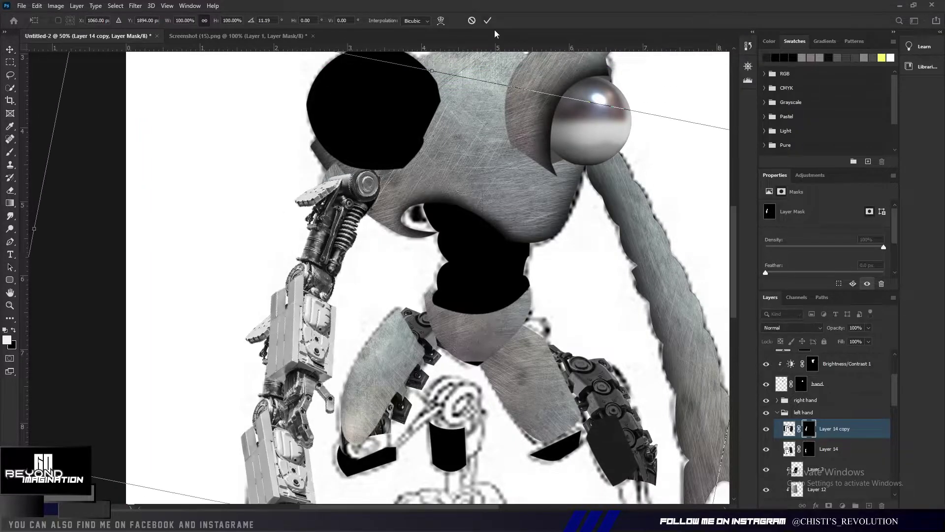
key("ctrl+minus")
left_click_drag(302, 369, 315, 373)
key("Return")
key("ctrl+plus")
key("ctrl+plus")
Step: Erase the copied arm section's edges to blend it into the limb
key("e")
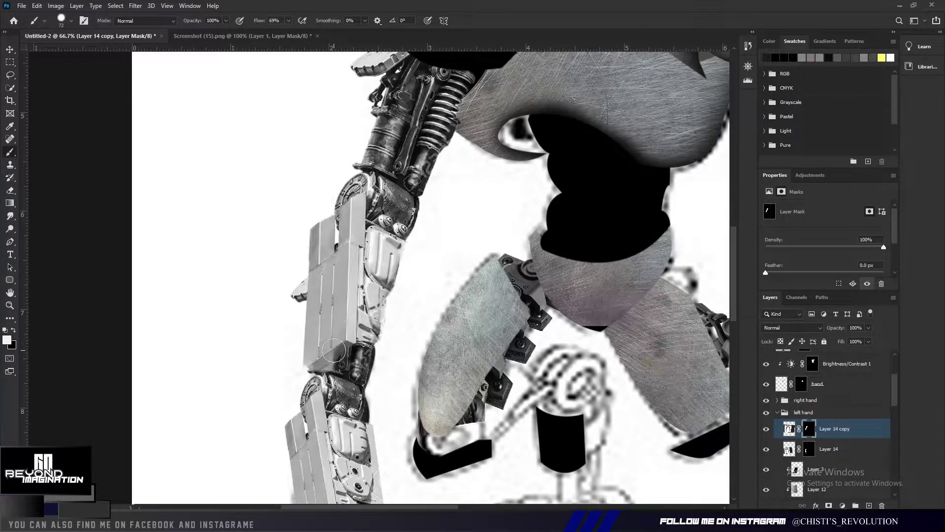
left_click(803, 412)
key("e")
key("ctrl+minus")
key("ctrl+minus")
key("ctrl+minus")
Step: Collapse the left hand group and zoom in on the figure
left_click(777, 412)
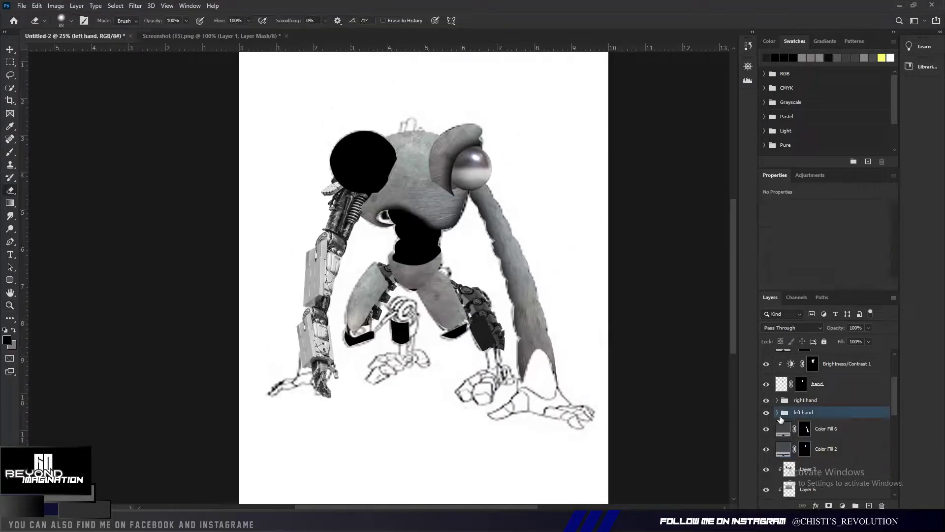
scroll(828, 413, "down", 2)
scroll(829, 413, "down", 3)
scroll(829, 413, "down", 2)
scroll(817, 428, "down", 2)
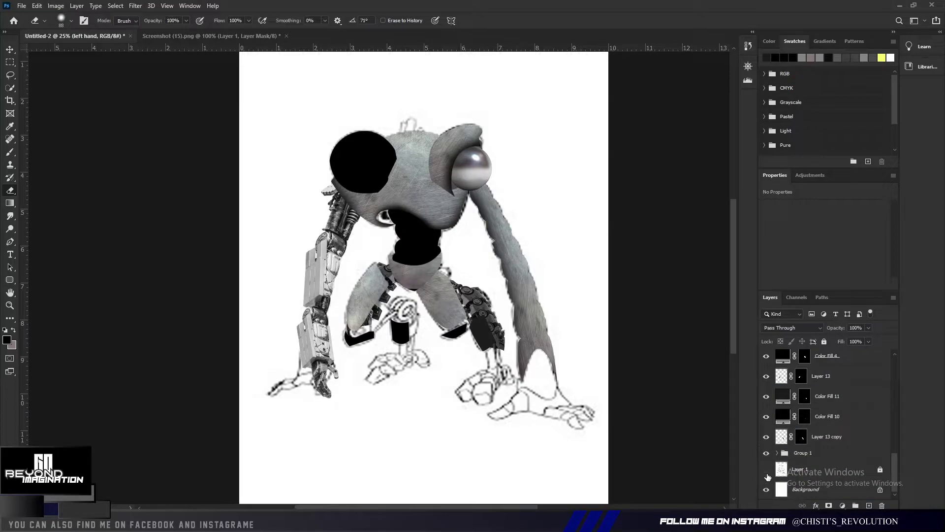
key("ctrl+plus")
scroll(790, 452, "up", 5)
Step: Warp Layer 14's lower arm down toward the hand sketch
left_click(828, 416)
key("ctrl+t")
right_click(310, 199)
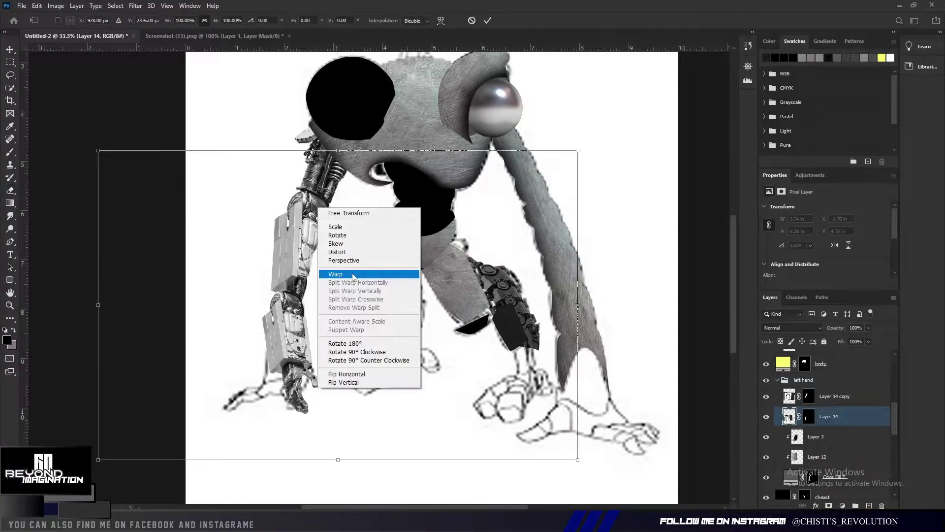
left_click(335, 274)
left_click_drag(301, 406, 306, 420)
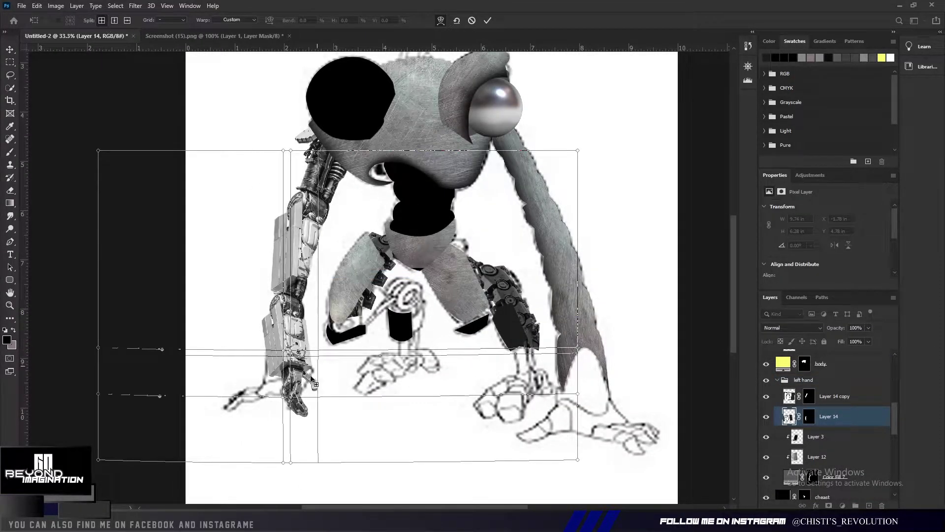
key("Return")
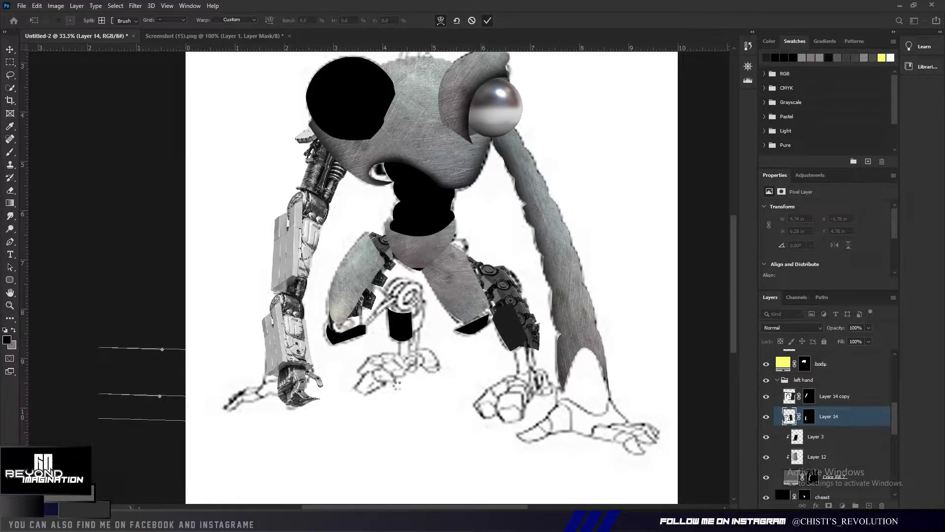
Step: Switch to the Screenshot (15).png document
scroll(325, 403, "up", 3)
scroll(325, 403, "down", 3)
key("ctrl+Tab")
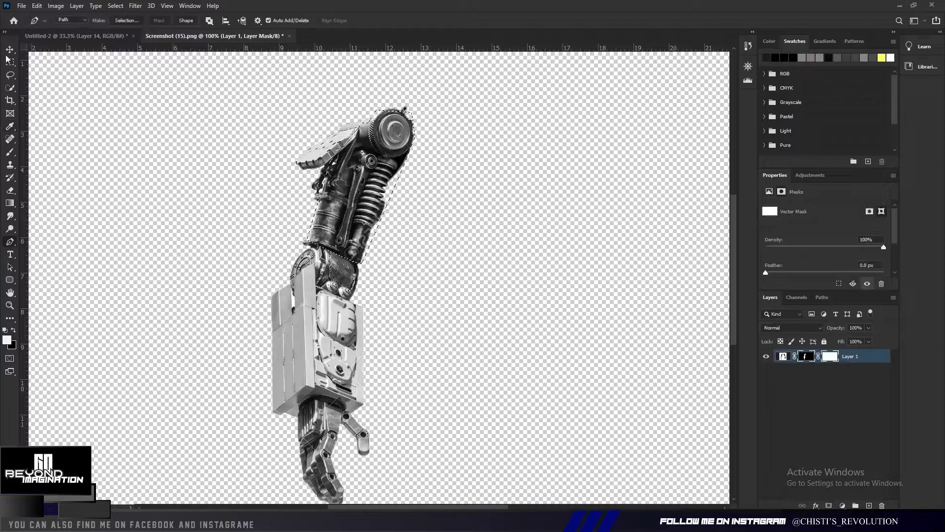
Step: Target the arm image's layer mask in Screenshot (15).png
key("ctrl+Tab")
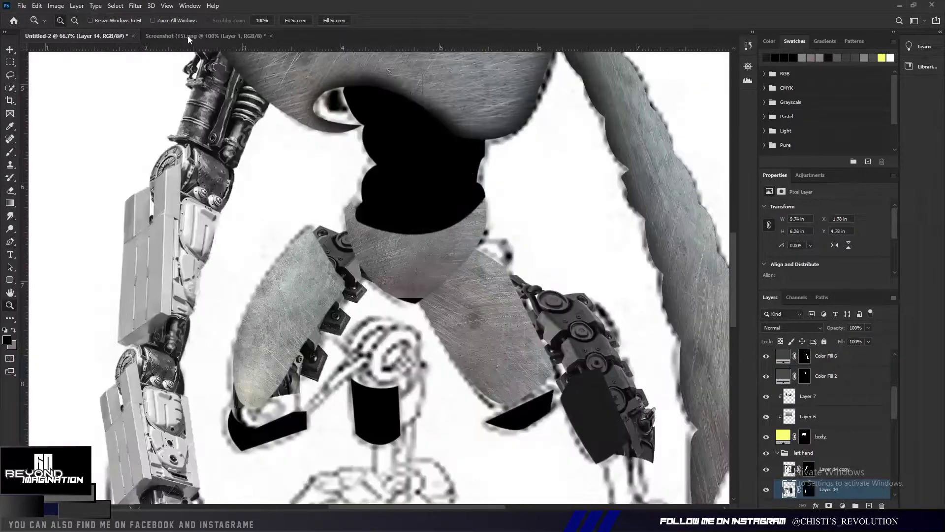
left_click(189, 36)
left_click(806, 356)
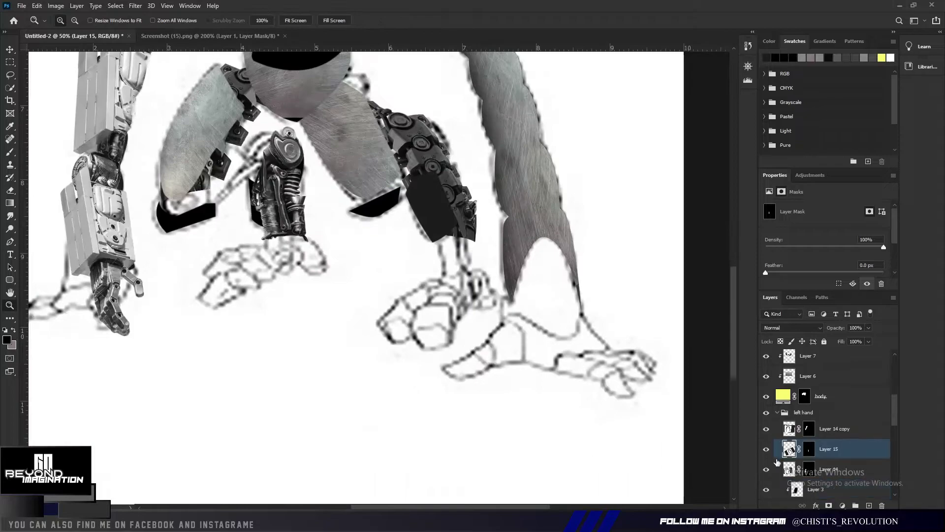
Step: Move Layer 15 into Group 1 and raise Layer 15 copy in the stack
left_click_drag(813, 436, 835, 455)
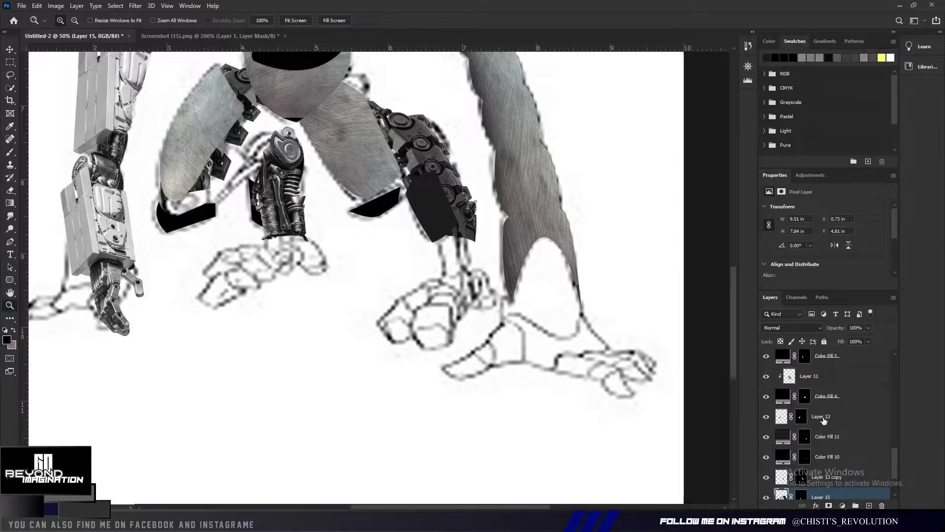
left_click(777, 452)
left_click(829, 449)
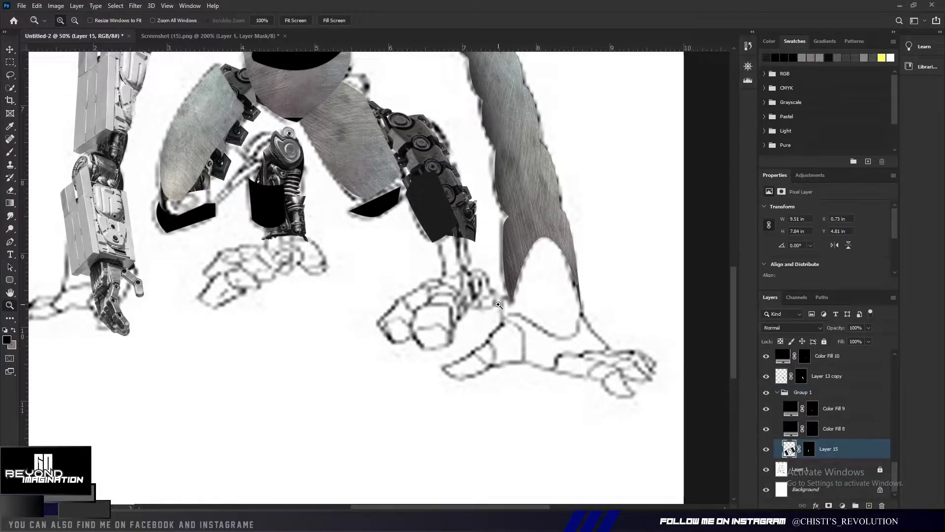
scroll(337, 268, "up", 3)
left_click_drag(855, 416, 843, 391)
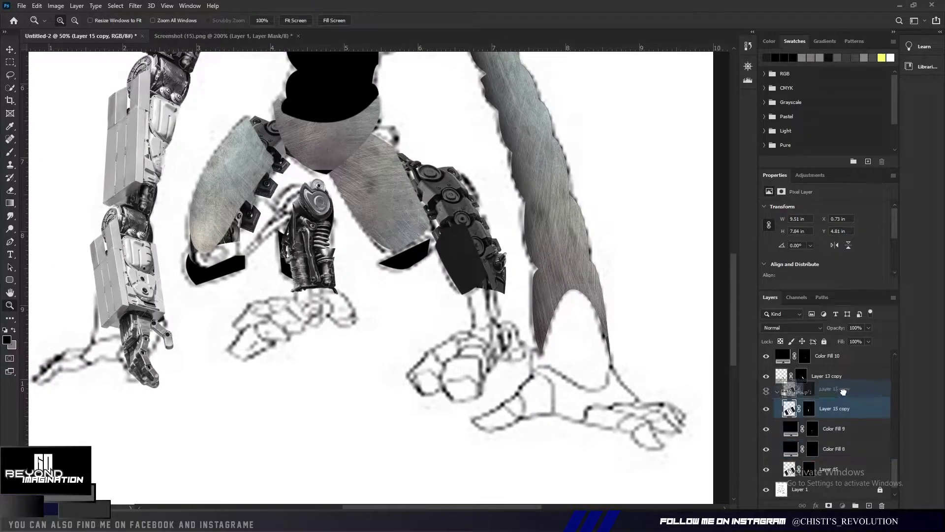
left_click(802, 436)
Step: Move, narrow and stretch Layer 15 copy onto the other leg
key("ctrl+t")
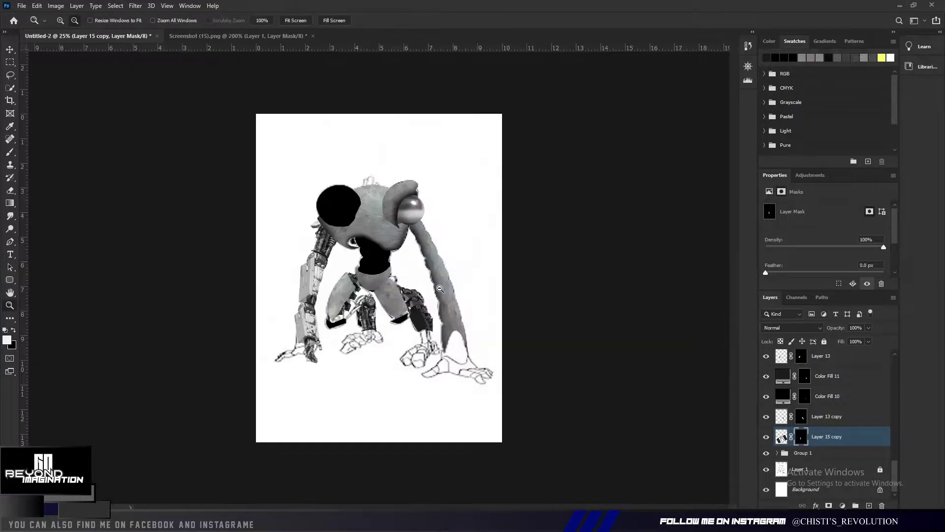
key("ctrl+0")
left_click_drag(402, 363, 356, 369)
left_click_drag(458, 428, 453, 340)
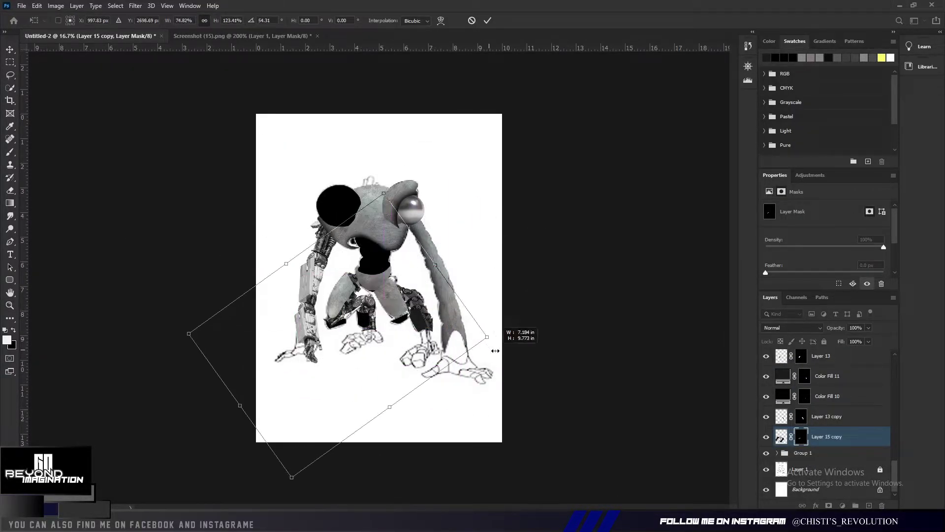
left_click(487, 20)
key("z")
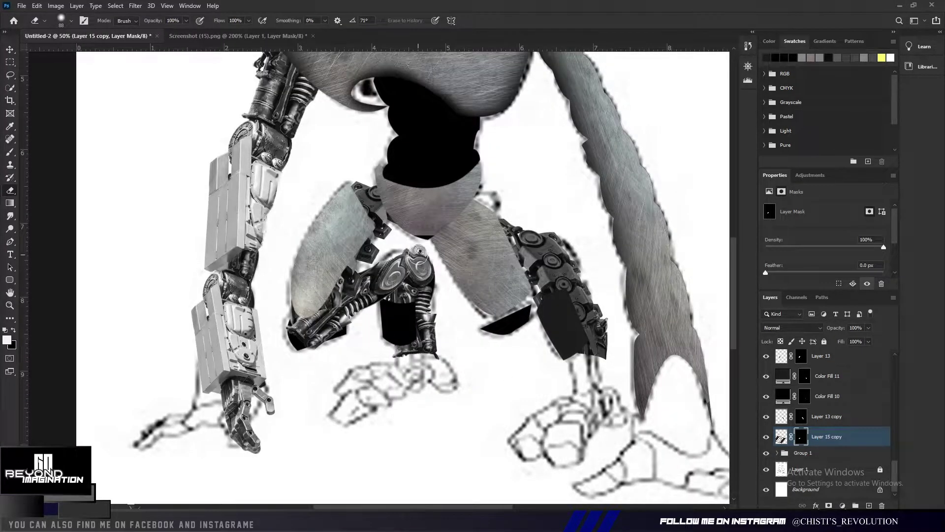
key("ctrl+minus")
Step: Duplicate it as Layer 15 copy 2, flip it vertically and rotate it to fit the leg
key("ctrl+j")
left_click_drag(837, 412, 837, 416)
key("ctrl+t")
right_click(473, 327)
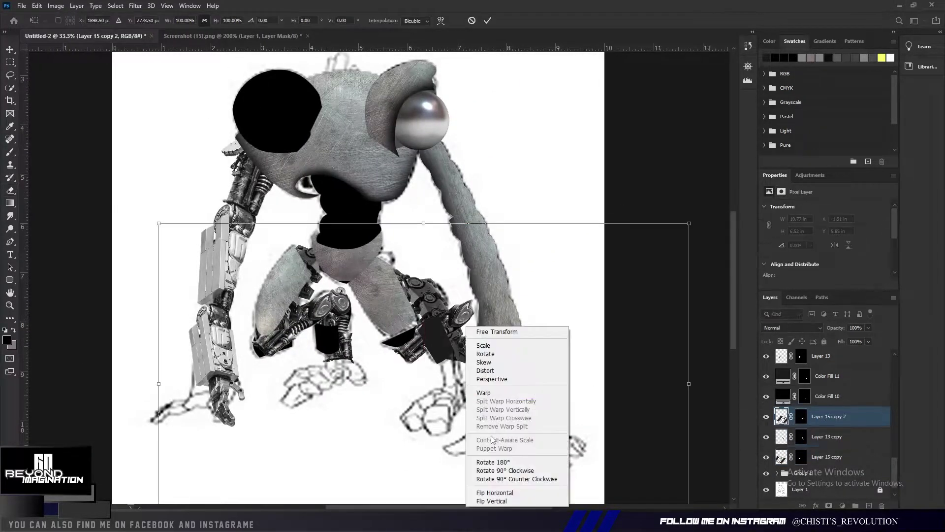
left_click(507, 501)
left_click_drag(493, 374, 458, 345)
left_click(487, 20)
Step: Erase the leg copy's edges, then open the metal robot-arm photo
key("ctrl+plus")
key("e")
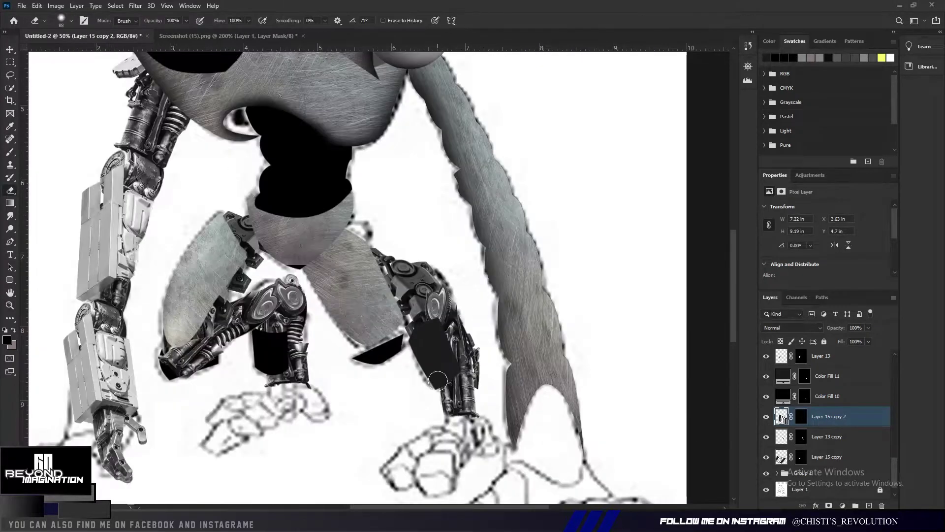
key("ctrl+minus")
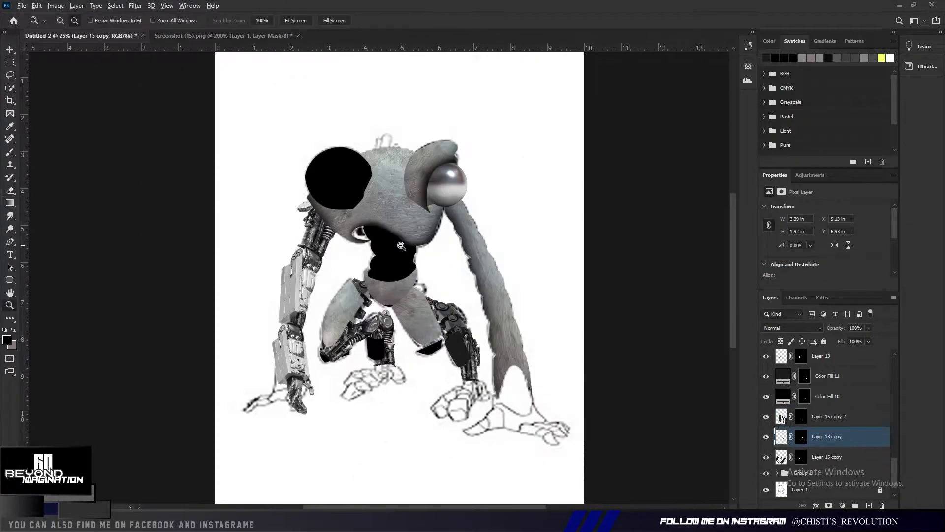
key("ctrl+o")
key("Return")
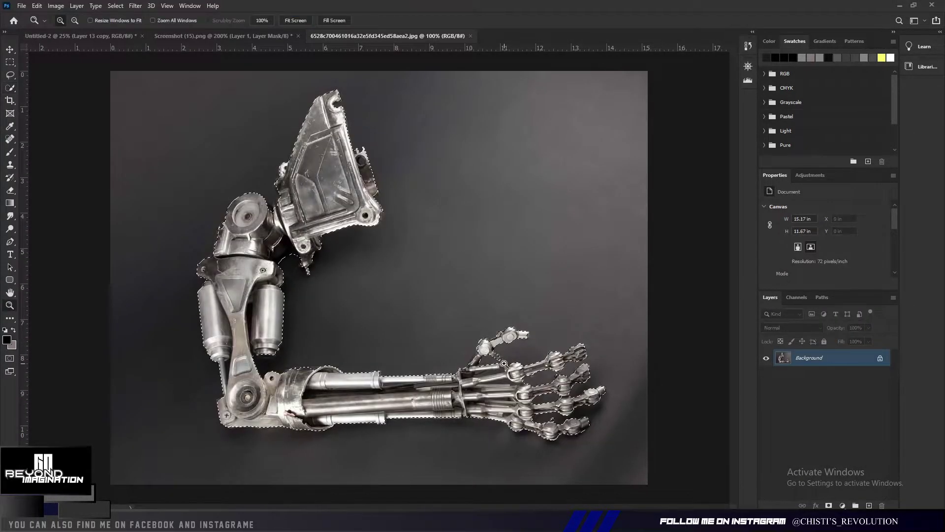
Step: Mirror, rotate, enlarge and warp the mechanical hand over the right-hand sketch
key("ctrl+t")
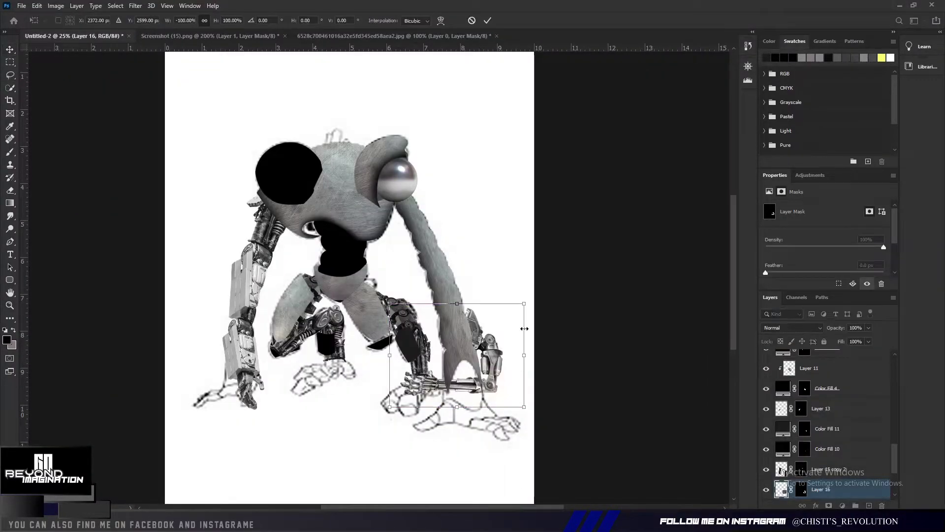
left_click_drag(471, 294, 490, 205)
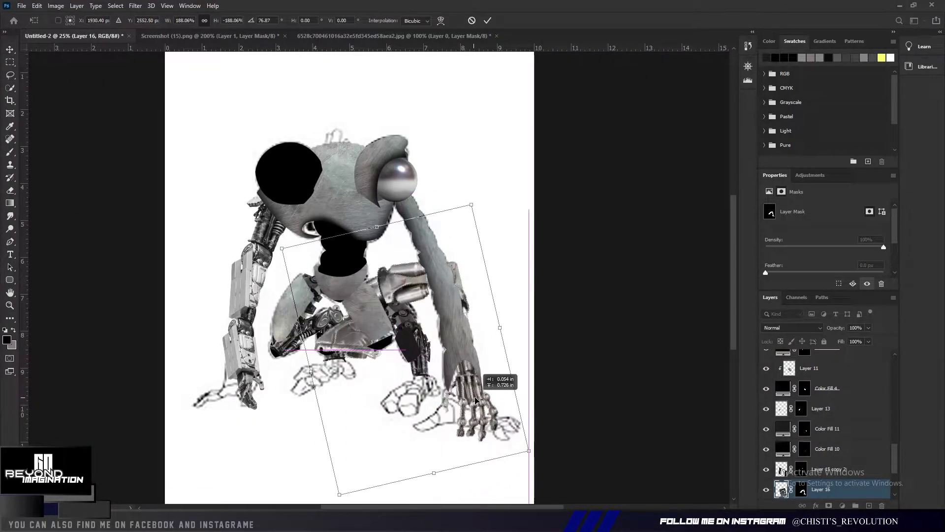
right_click(449, 391)
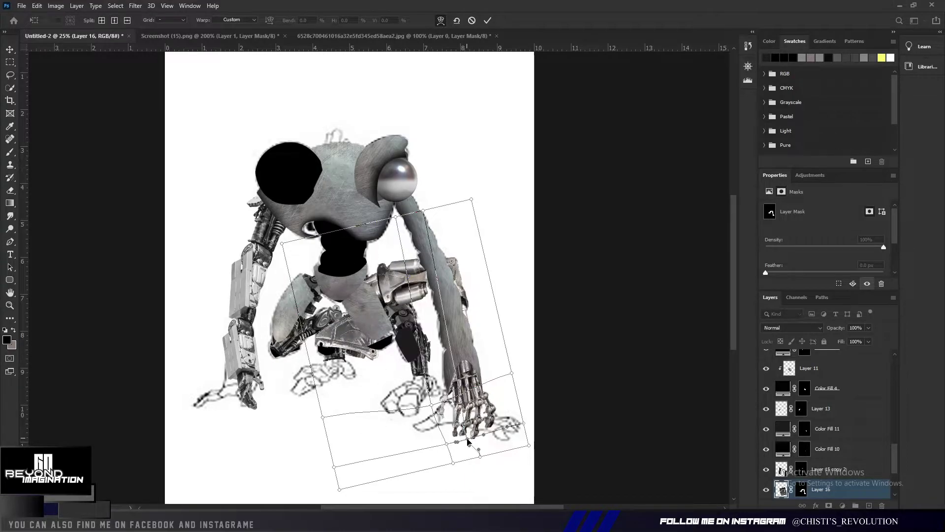
key("Return")
key("e")
Step: Transform the newly placed piece to reposition it over the sketch
scroll(501, 396, "up", 2)
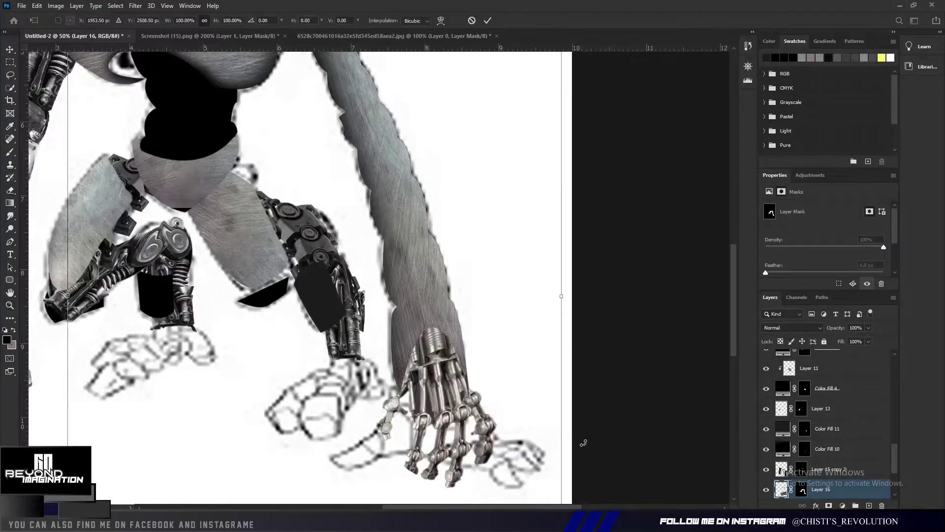
key("ctrl+t")
left_click_drag(446, 442, 452, 450)
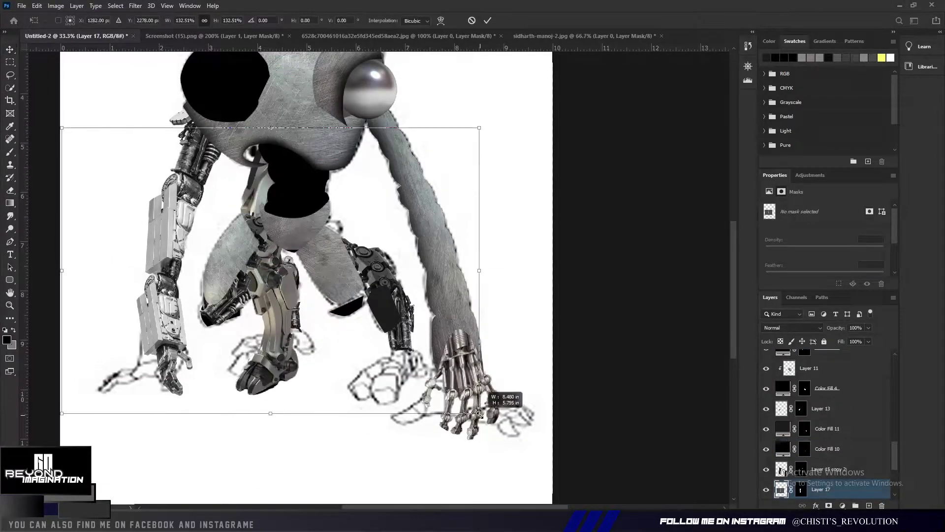
Step: Move the Layer 17 leg piece up onto the left leg and erase its unwanted edge
left_click_drag(247, 383, 251, 362)
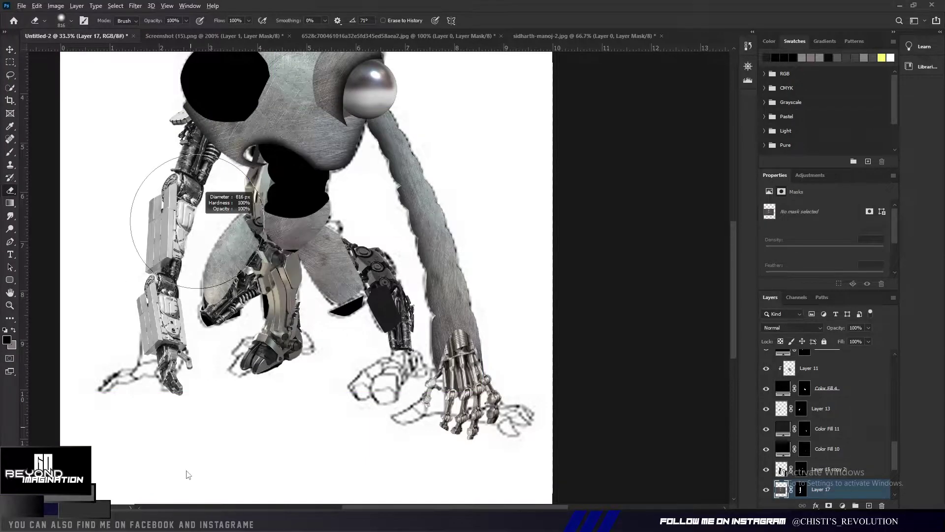
scroll(197, 221, "up", 5)
left_click_drag(211, 256, 215, 320)
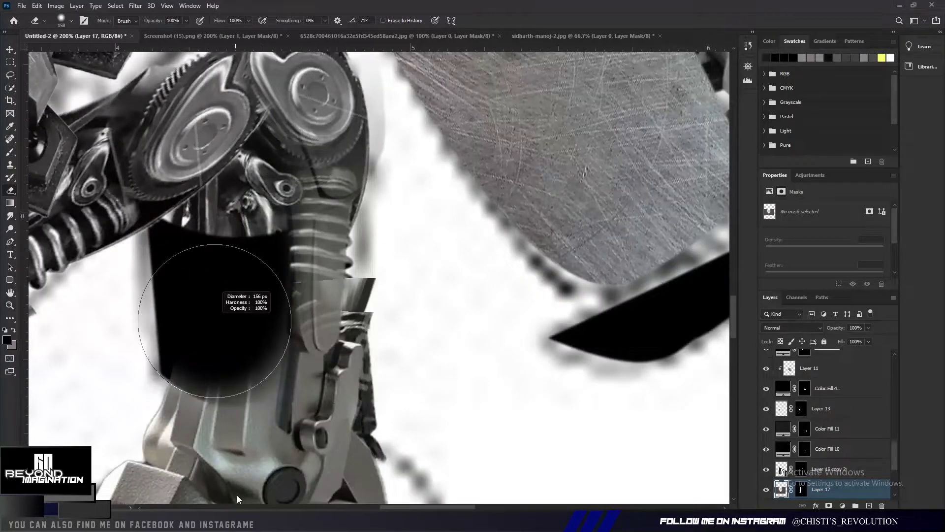
scroll(295, 295, "down", 5)
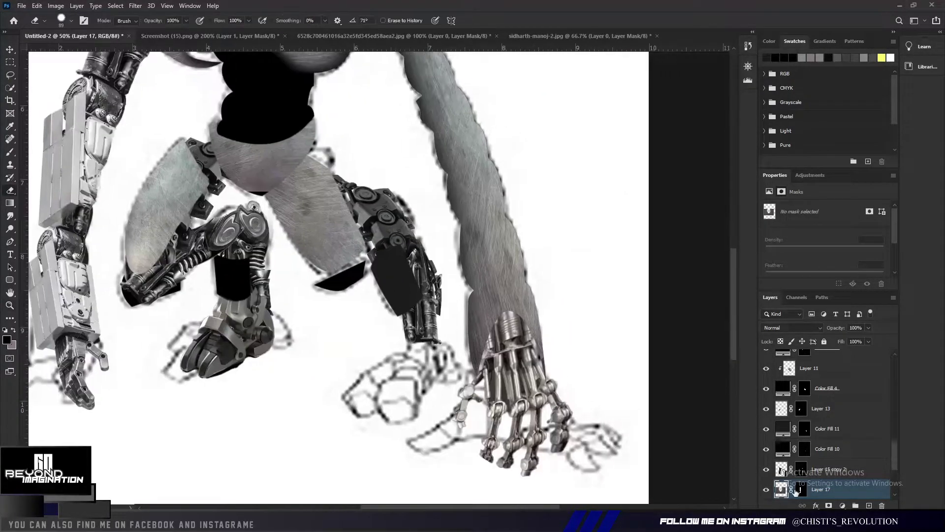
Step: Duplicate the leg piece, then flip, scale and tilt the copy onto the right leg
key("ctrl+j")
key("ctrl+t")
left_click_drag(414, 295, 445, 379)
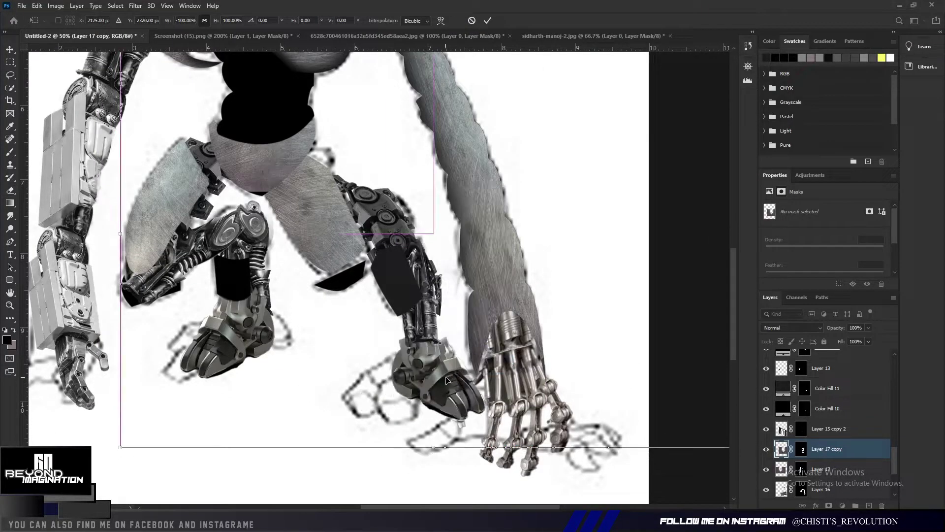
scroll(446, 379, "down", 2)
left_click_drag(635, 273, 618, 266)
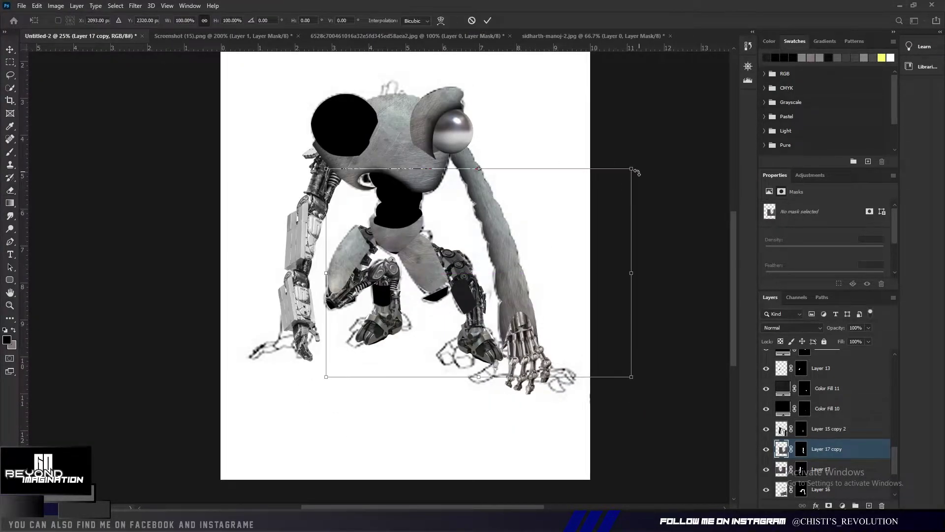
left_click_drag(637, 172, 634, 170)
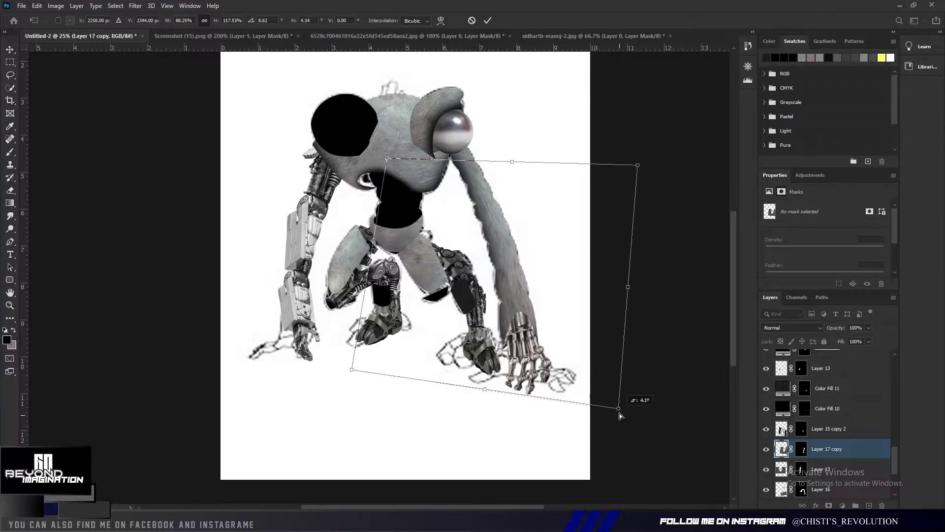
left_click(487, 20)
Step: Zoom out to the whole figure, show the white background layer, and start opening another image
key("z")
key("ctrl+minus")
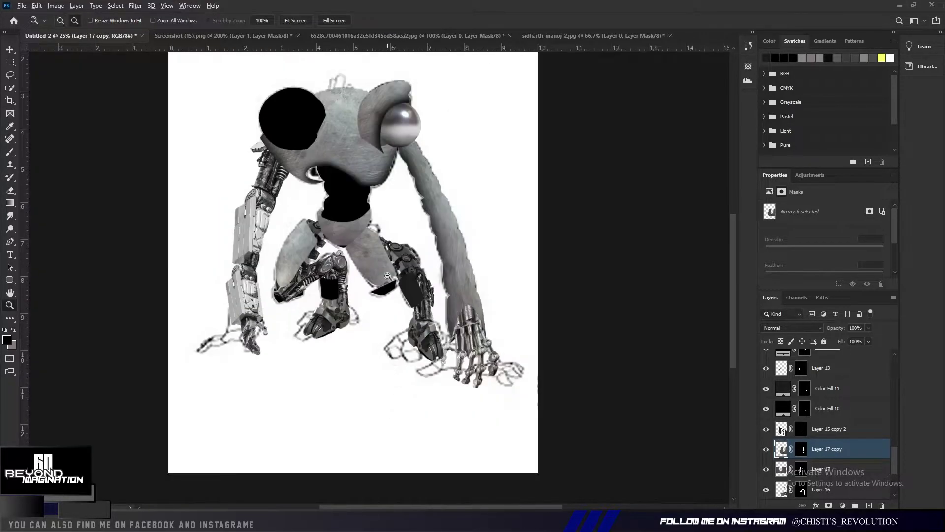
scroll(769, 500, "down", 3)
left_click(766, 489)
left_click(22, 6)
left_click(30, 27)
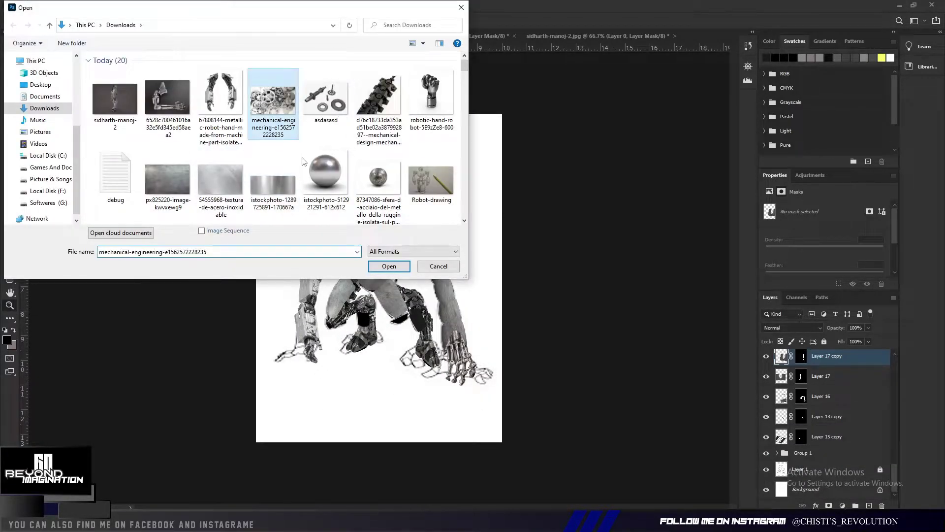
Step: Open the gears image, move it below Color Fill 7, and transform it to fit the chest
key("Return")
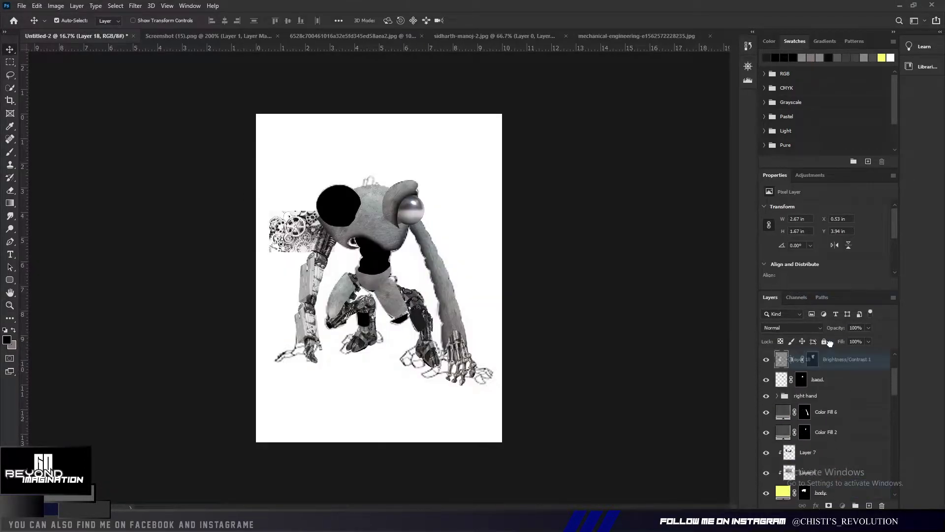
left_click_drag(830, 342, 818, 431)
key("ctrl+t")
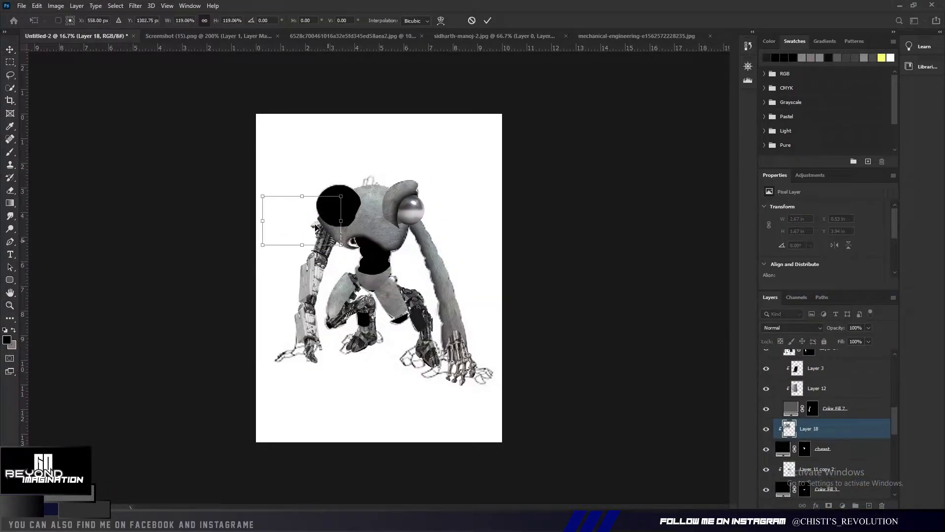
key("Return")
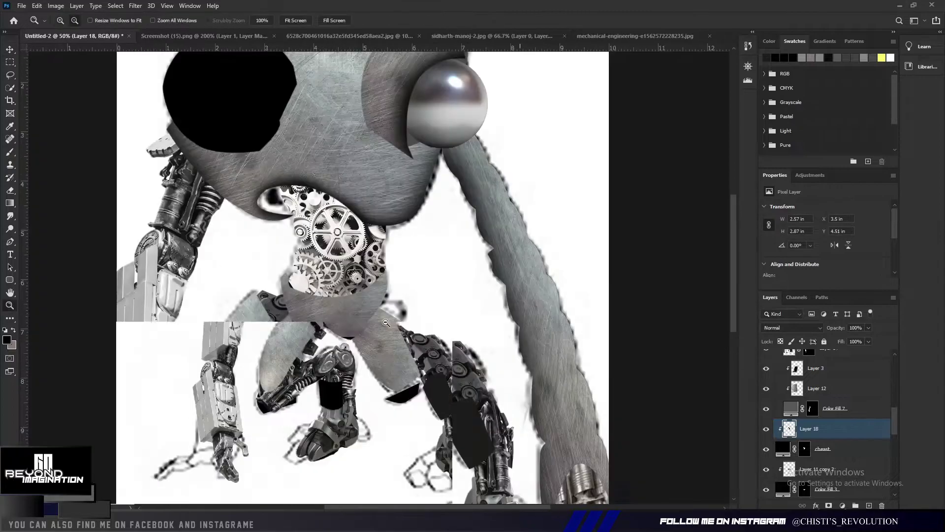
Step: Zoom out to view the whole robot and hide the Layer 1 sketch lines
scroll(794, 463, "down", 3)
scroll(794, 463, "down", 3)
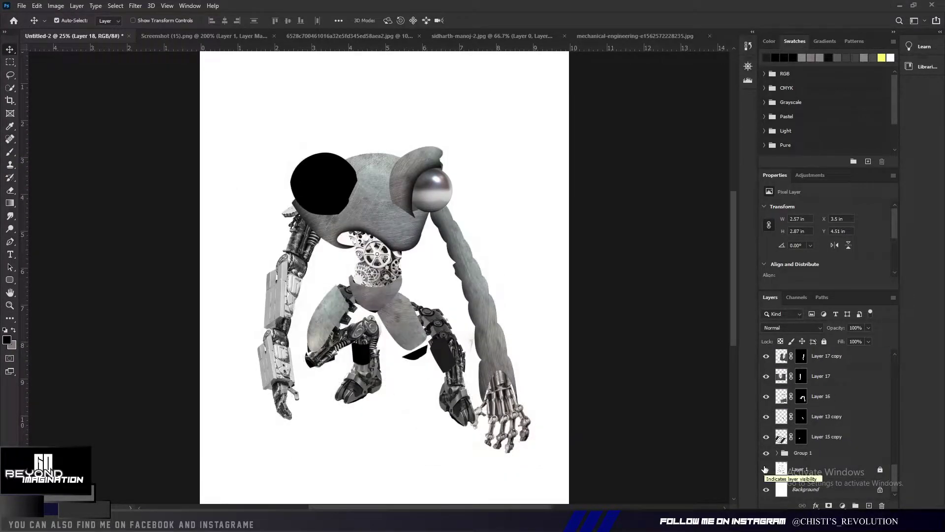
key("z")
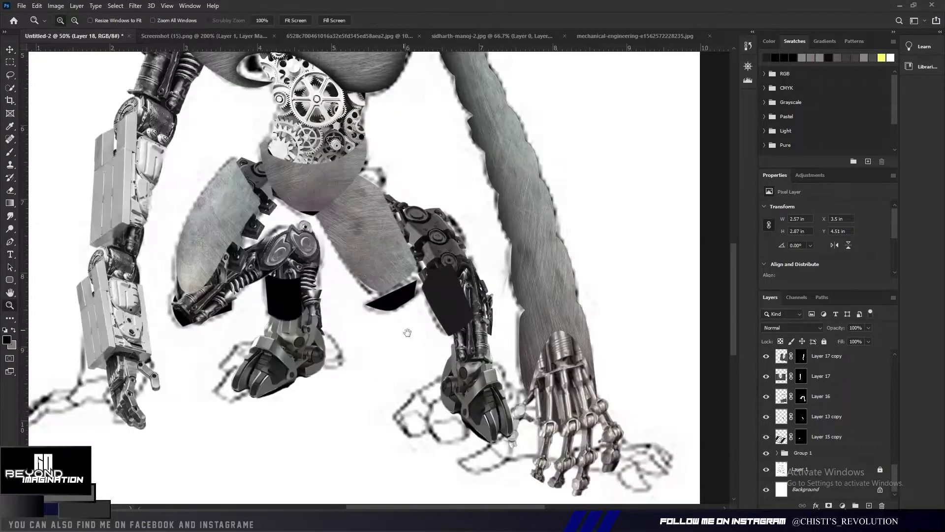
scroll(412, 466, "down", 2)
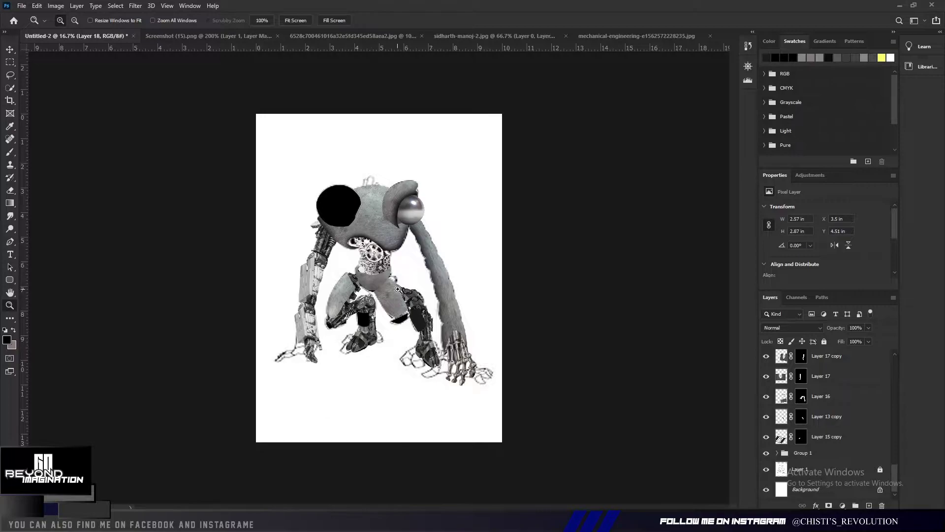
scroll(398, 289, "up", 3)
left_click(766, 469)
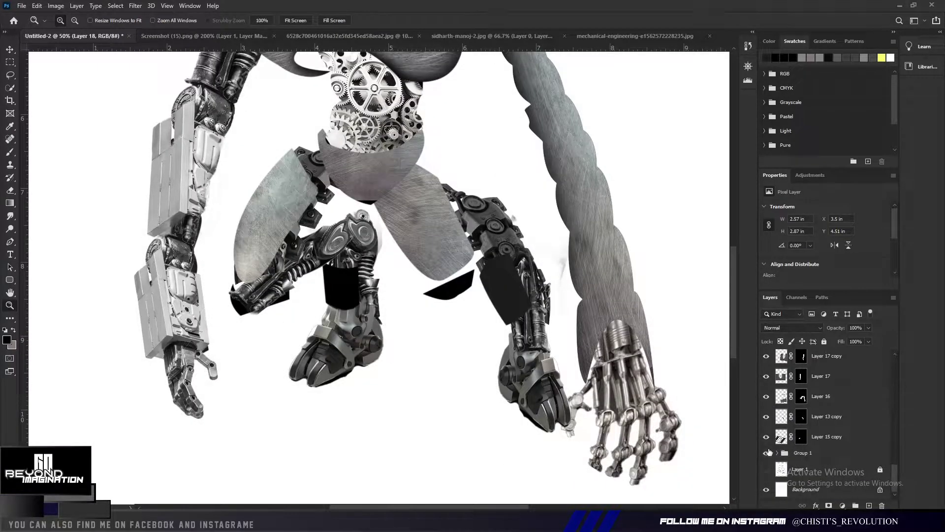
scroll(812, 418, "up", 5)
scroll(377, 305, "up", 5)
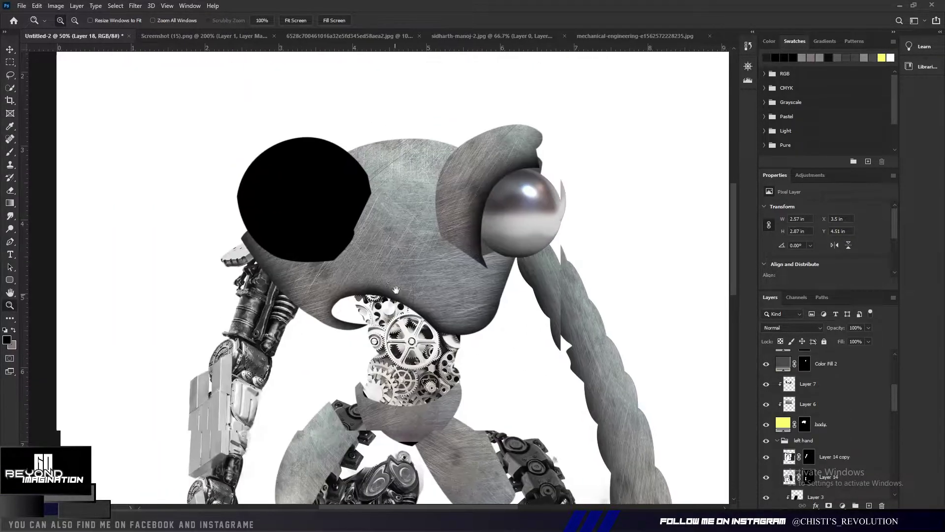
scroll(376, 309, "down", 3)
Step: Show the sketch lines, enlarge the brush, and try a shadow stroke on the sphere before undoing it
scroll(812, 418, "down", 5)
left_click(766, 469)
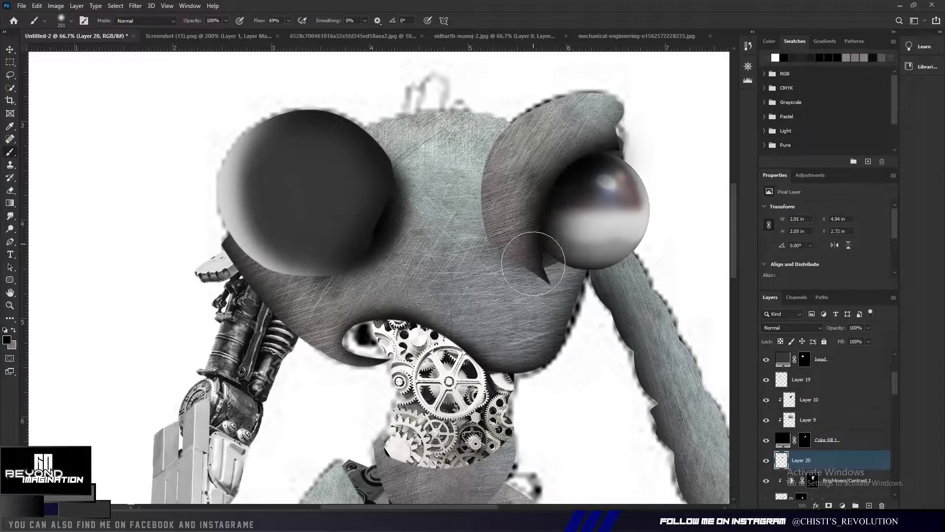
left_click_drag(593, 160, 596, 164)
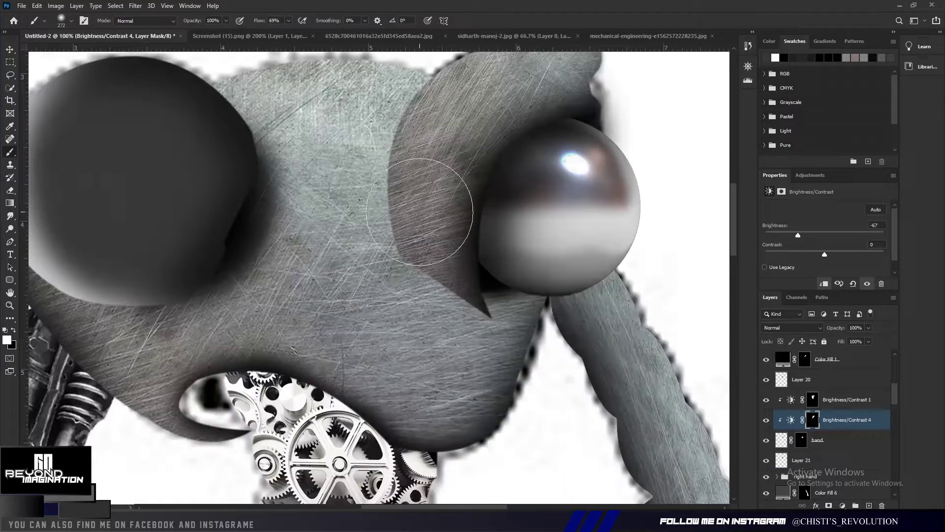
key("alt+bracketright")
key("alt+bracketright")
key("alt+bracketright")
key("alt+bracketright")
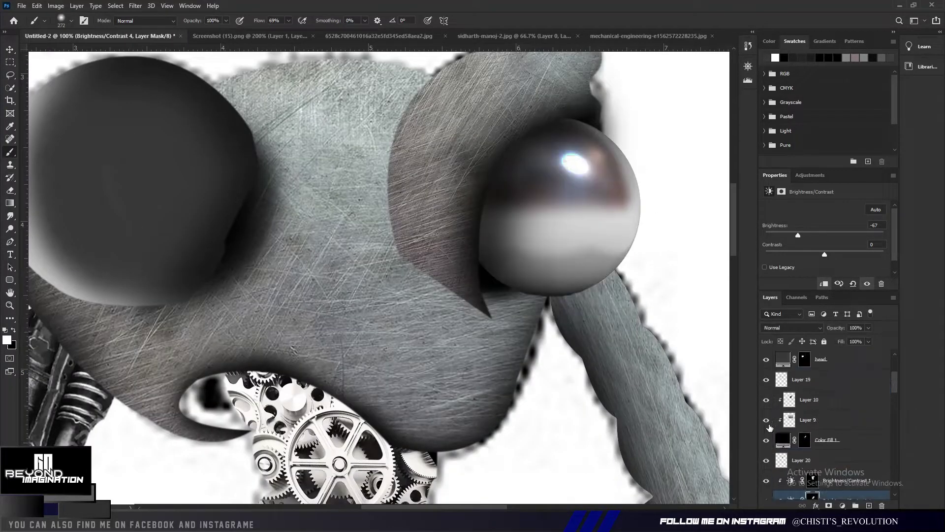
key("alt+bracketright")
key("alt+bracketright")
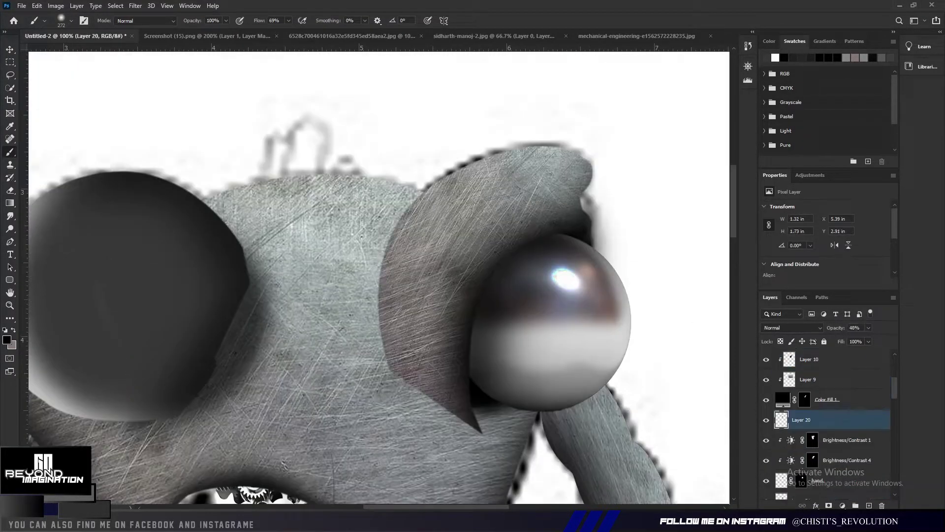
left_click_drag(450, 280, 465, 332)
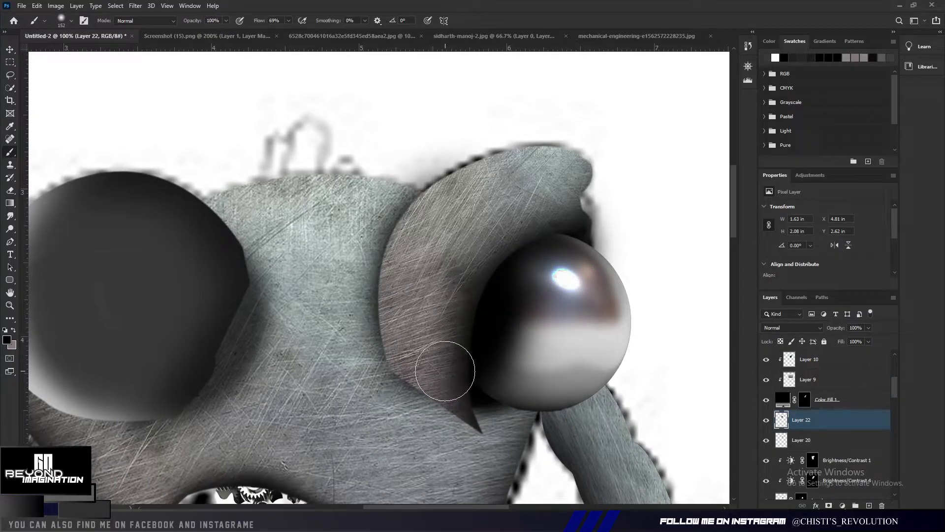
key("ctrl+z")
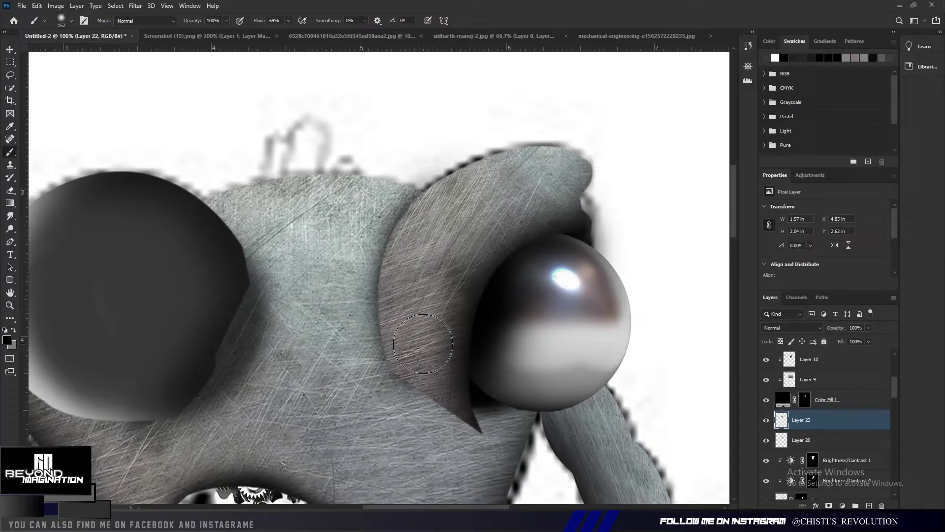
key("e")
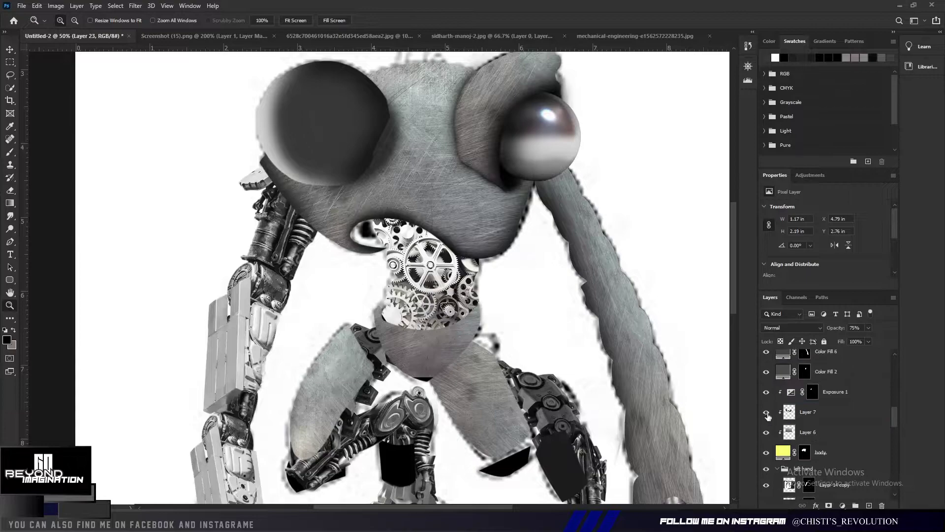
Step: Lower the shading layer's opacity to soften the jaw and hide Layer 21
left_click_drag(836, 327, 823, 335)
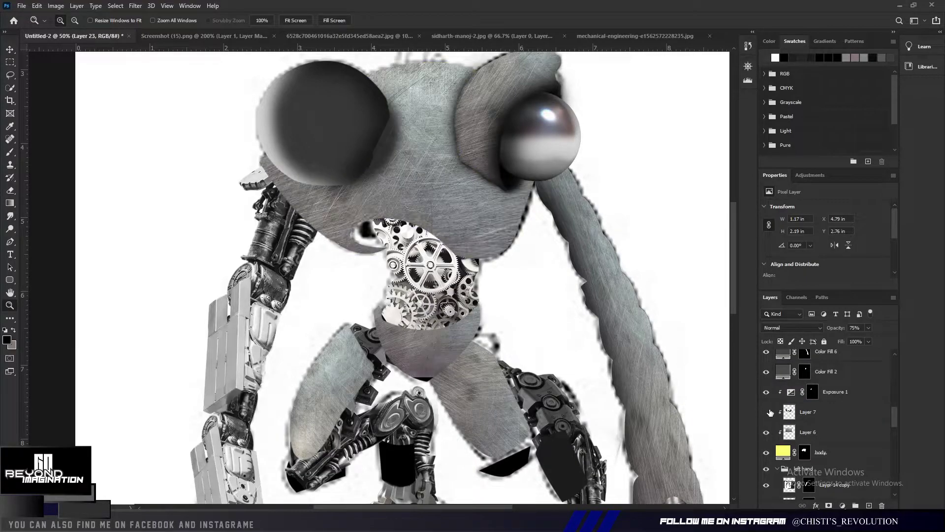
scroll(835, 394, "down", 1)
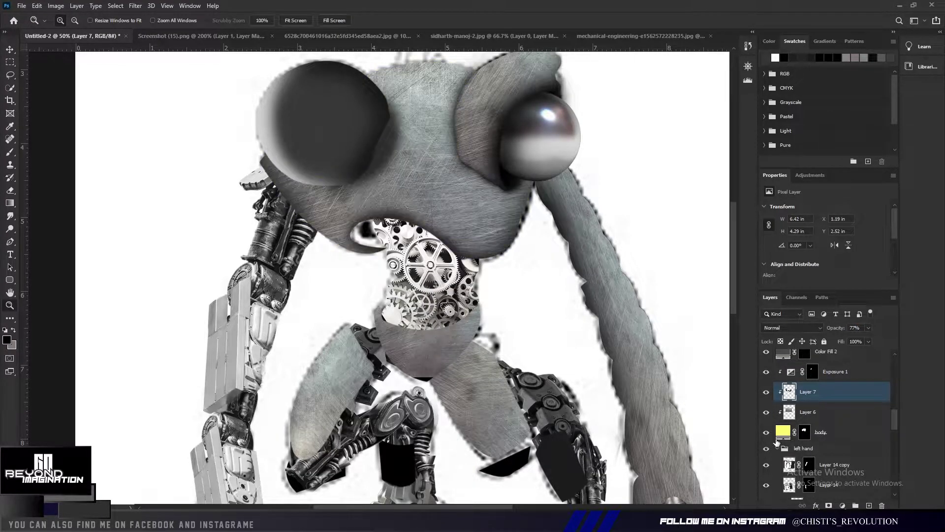
left_click(805, 431)
scroll(815, 393, "down", 4)
scroll(815, 394, "up", 3)
left_click(766, 421)
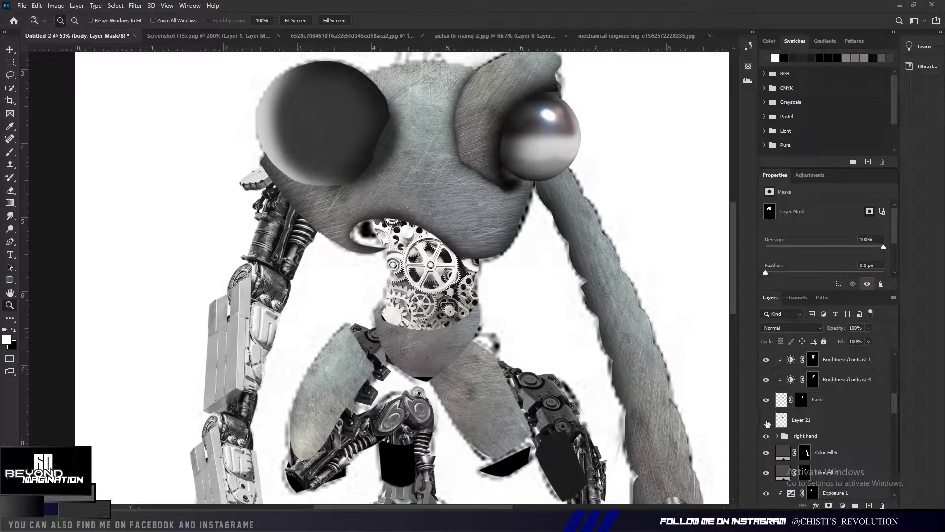
scroll(767, 423, "down", 2)
scroll(764, 428, "down", 2)
Step: Add a Brightness/Contrast adjustment with brightness -122 and contrast 17 to darken the part
left_click(843, 505)
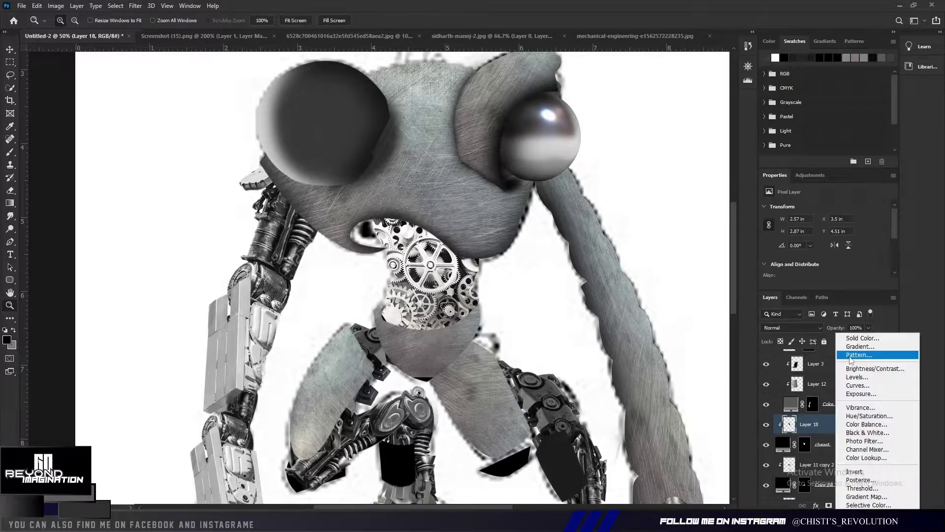
left_click(834, 365)
left_click_drag(826, 235, 776, 234)
left_click_drag(825, 255, 835, 254)
left_click_drag(597, 348, 555, 255)
Step: Move Layer 24 above Layer 11 copy 2 and clip it to that layer
scroll(771, 405, "down", 2)
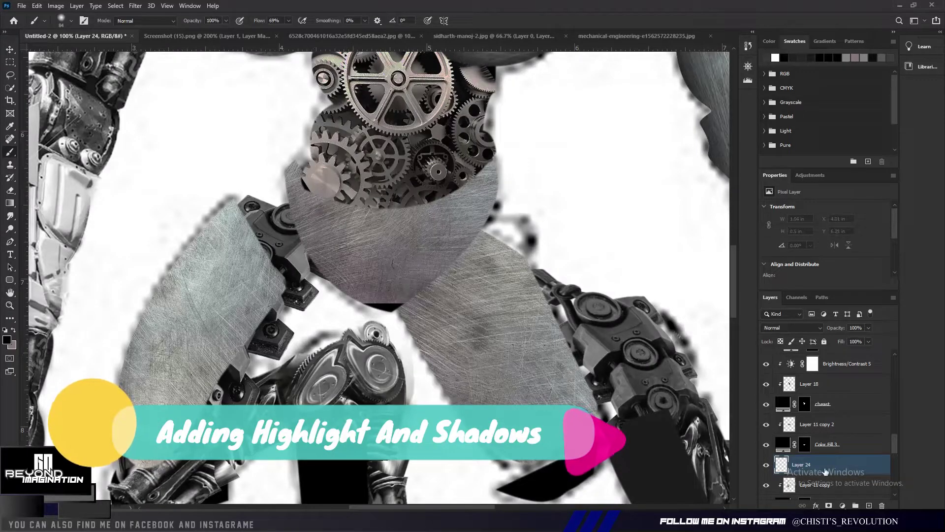
left_click_drag(826, 472, 826, 415)
scroll(438, 175, "up", 5)
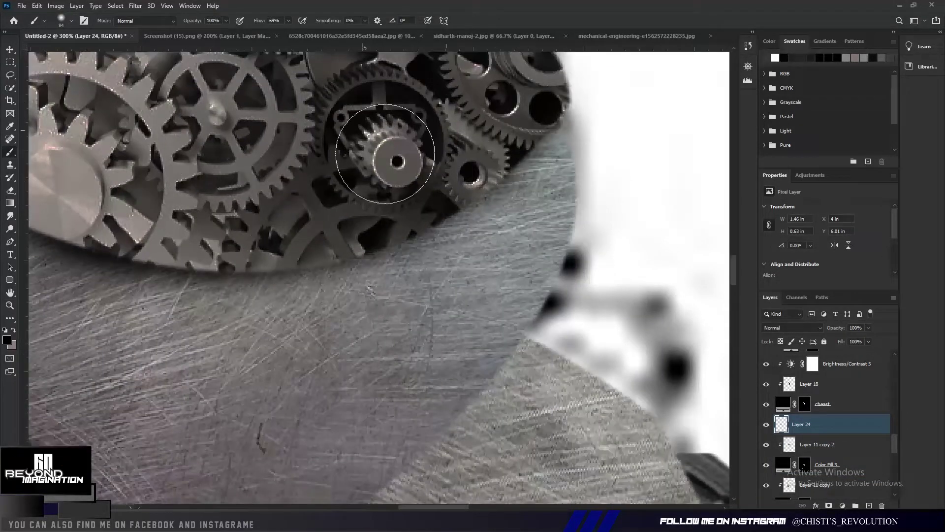
key("ctrl+alt+g")
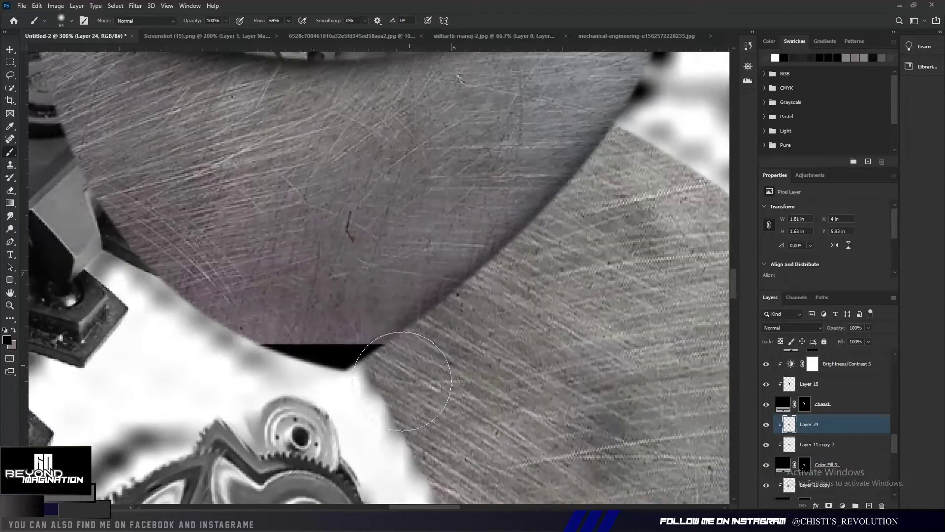
scroll(226, 250, "up", 3)
scroll(226, 251, "left", 3)
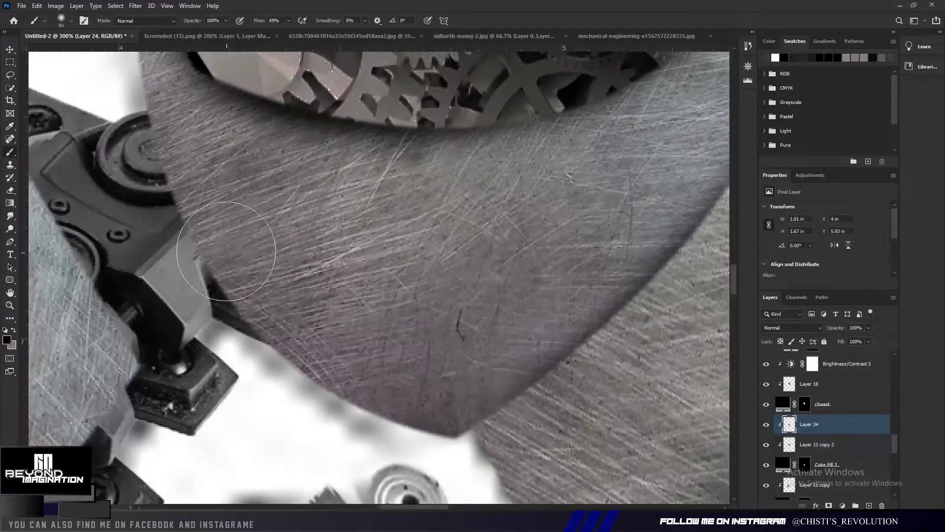
scroll(226, 251, "down", 2)
scroll(226, 250, "down", 2)
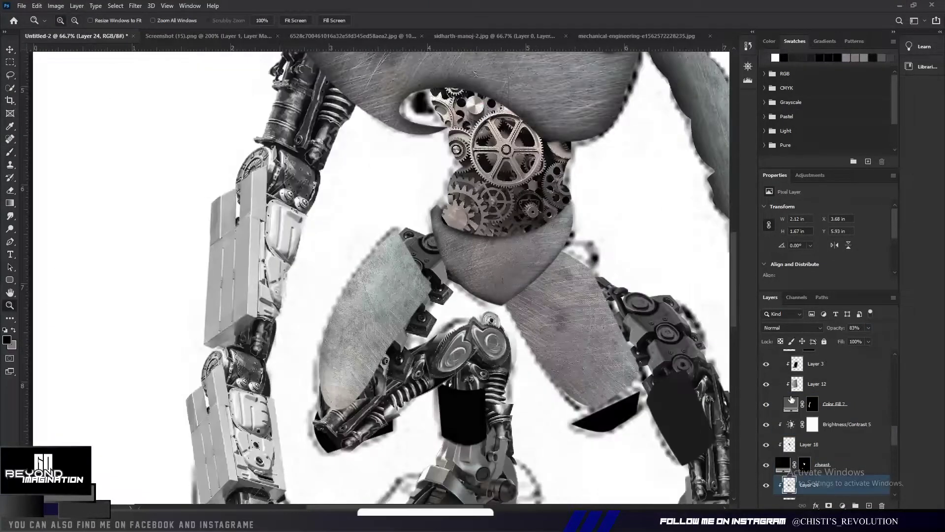
Step: Create a new Layer 25 and place it clipped above Brightness/Contrast 5
left_click(869, 506)
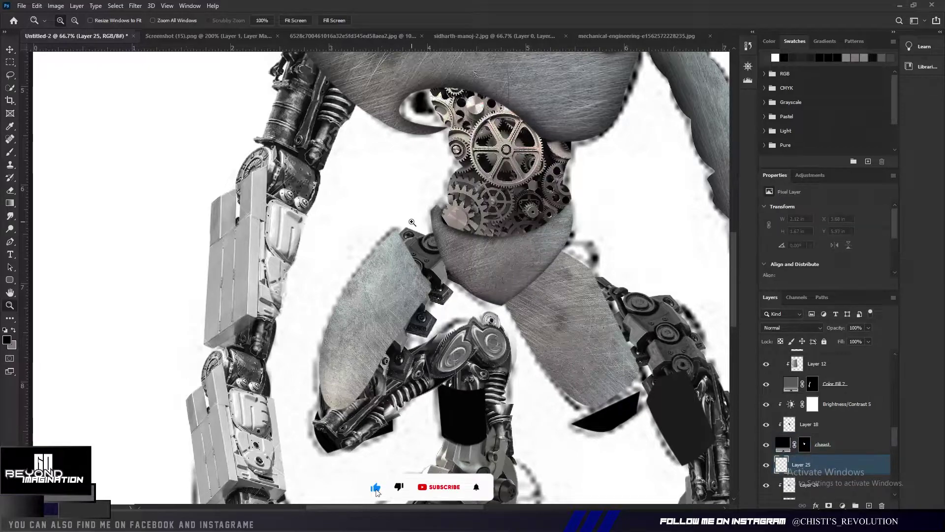
left_click_drag(820, 461, 825, 396)
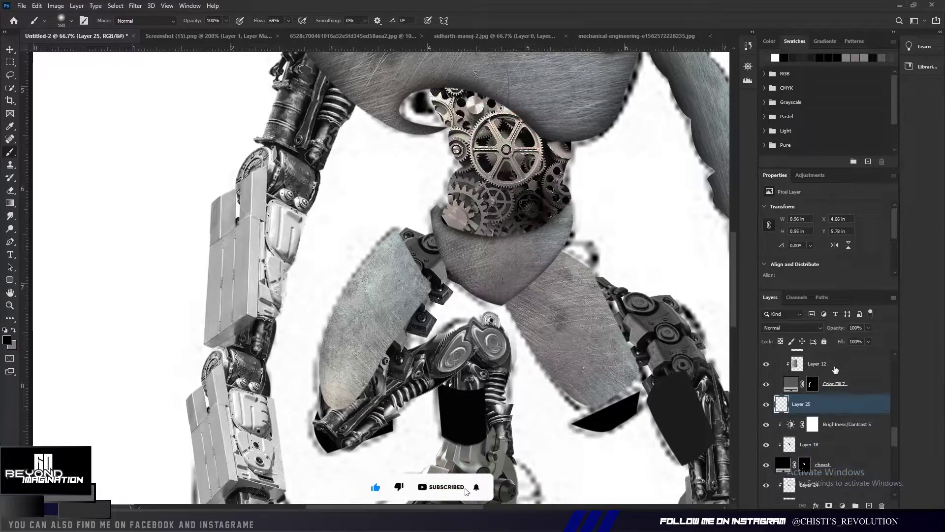
key("ctrl+z")
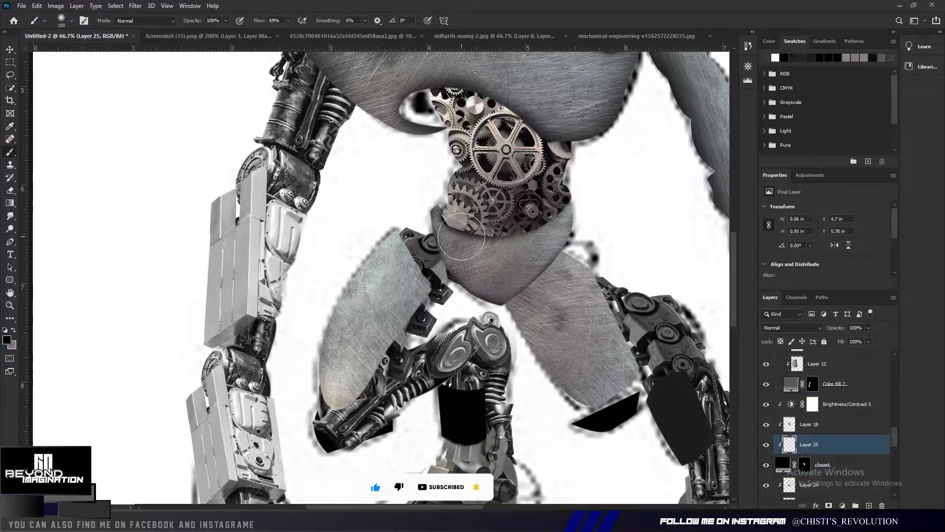
left_click_drag(800, 444, 774, 473)
left_click_drag(853, 473, 832, 401)
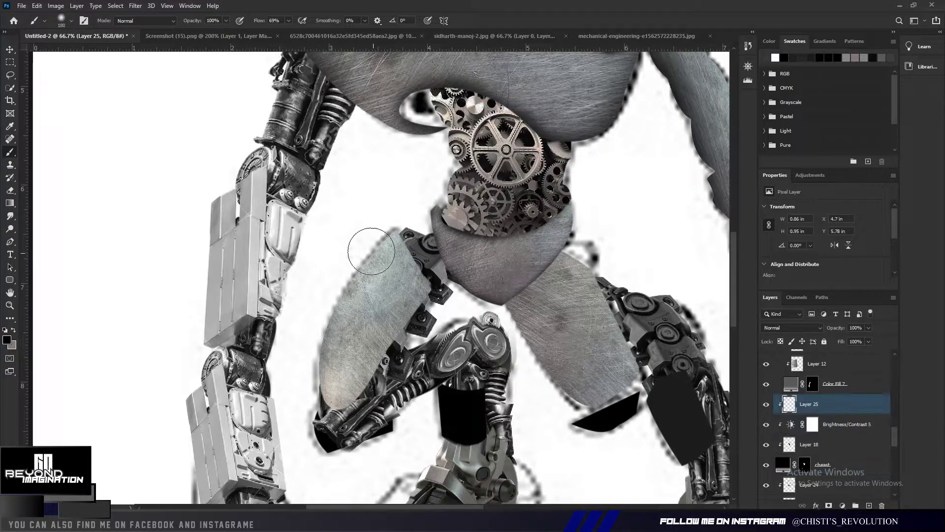
scroll(493, 320, "down", 1)
scroll(565, 180, "down", 3)
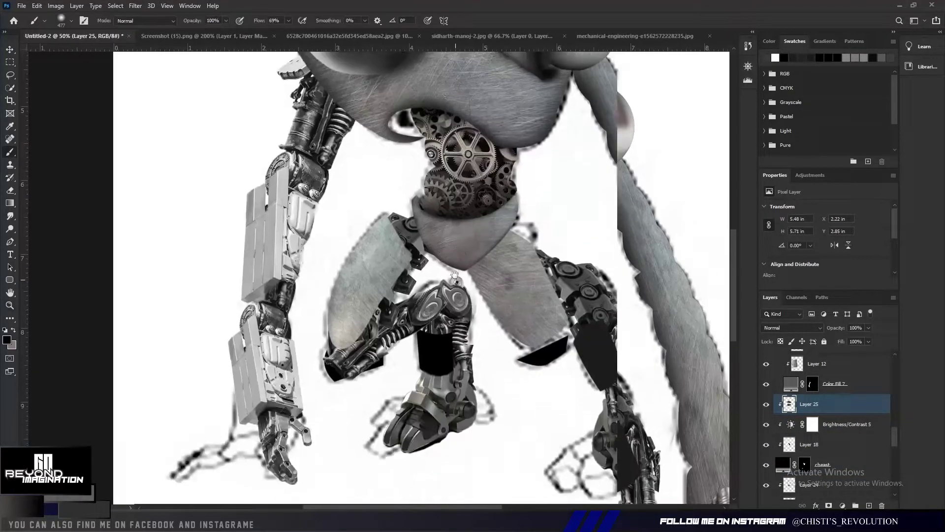
Step: Move Layer 11 and Color Fill 4 under the chest and add a clipped empty layer above Layer 11
left_click(812, 444)
left_click(827, 465, "shift")
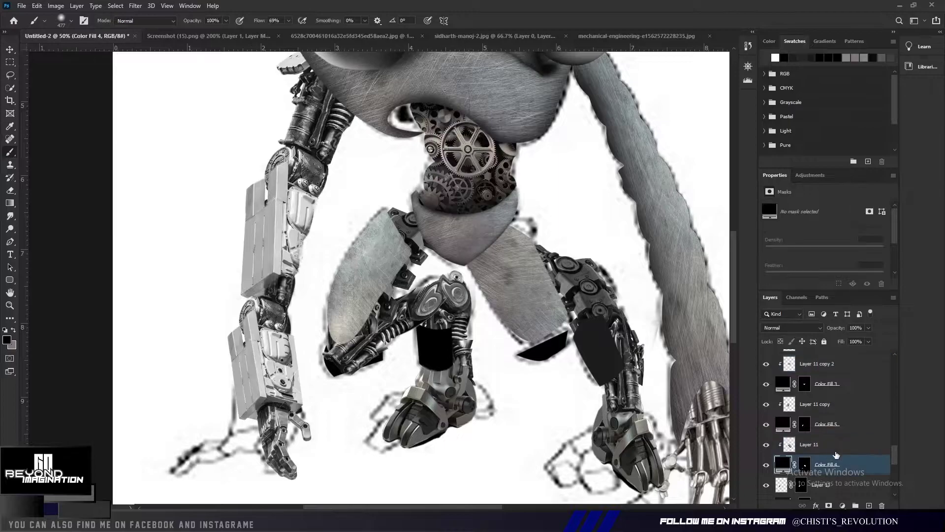
scroll(375, 276, "up", 2)
mouse_move(827, 464)
left_mouse_down()
mouse_move(849, 450)
mouse_move(837, 368)
left_mouse_up()
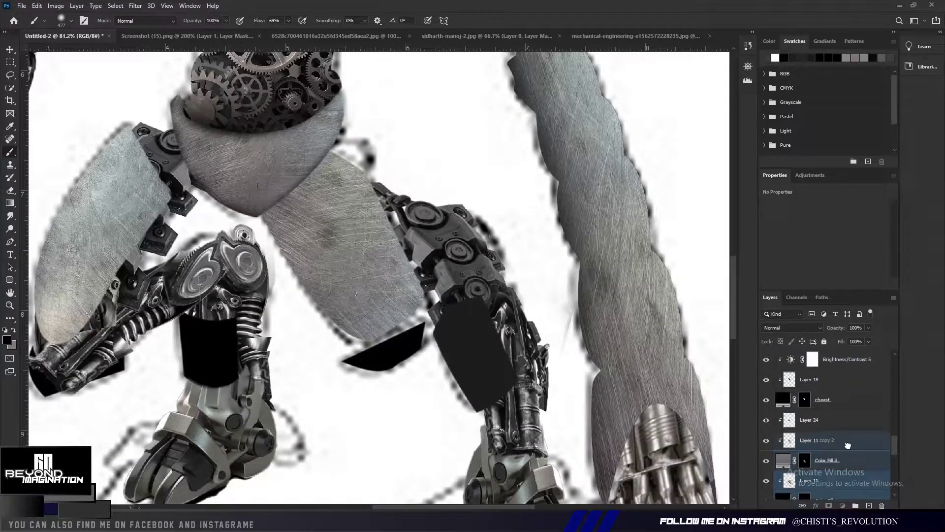
key("ctrl+shift+alt+n")
key("ctrl+1")
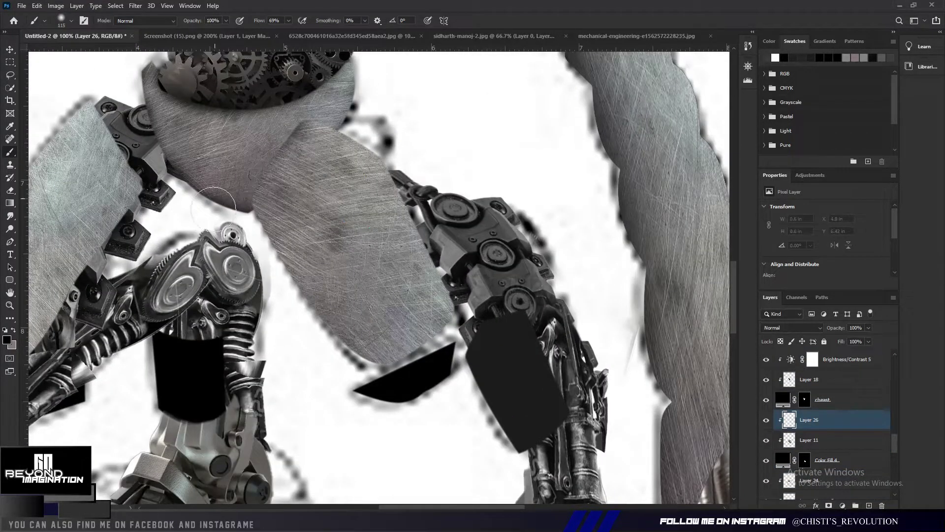
Step: Toggle the chest layer off and on to compare, then select Layer 6 with the Move tool
key("z")
scroll(386, 374, "down", 3, "alt")
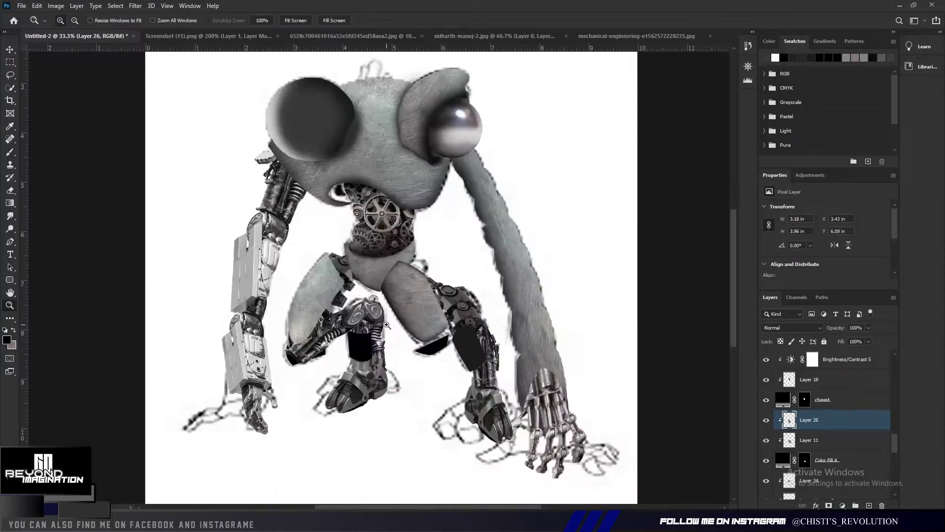
left_click(390, 310)
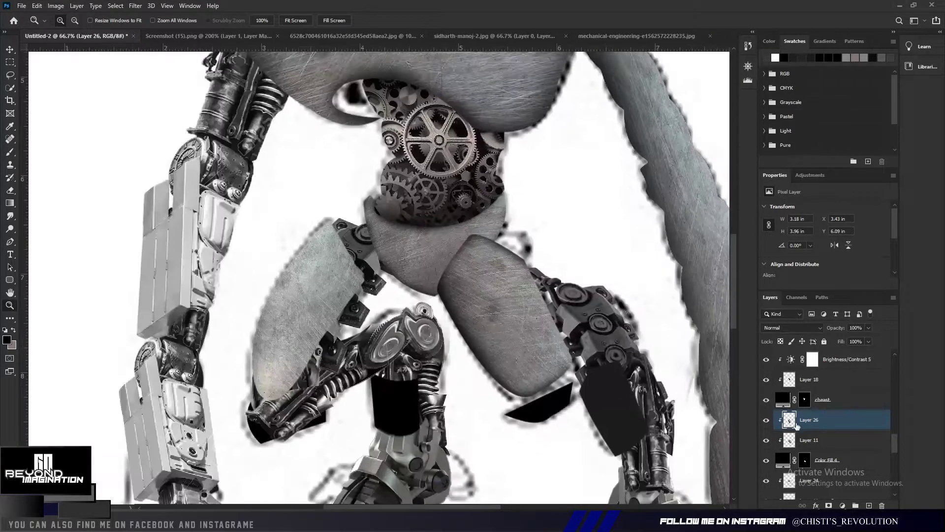
left_click(766, 400)
left_click_drag(344, 197, 347, 199)
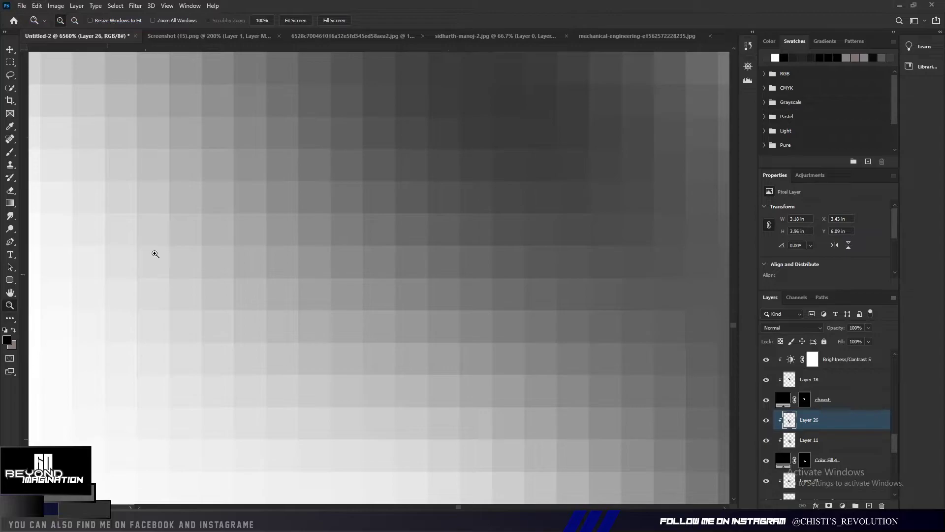
key("ctrl+0")
key("v")
left_click(345, 197)
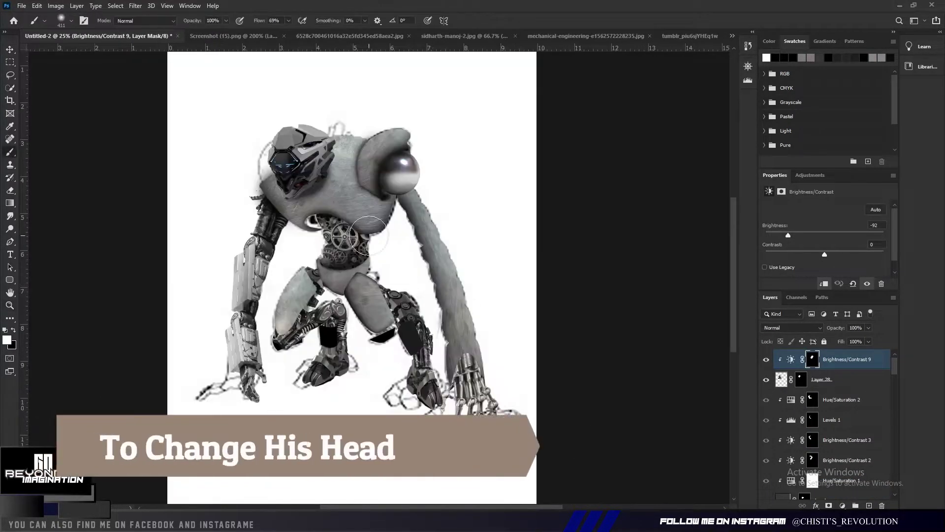
Step: Zoom in on the robot's head
key("z")
left_click(370, 231)
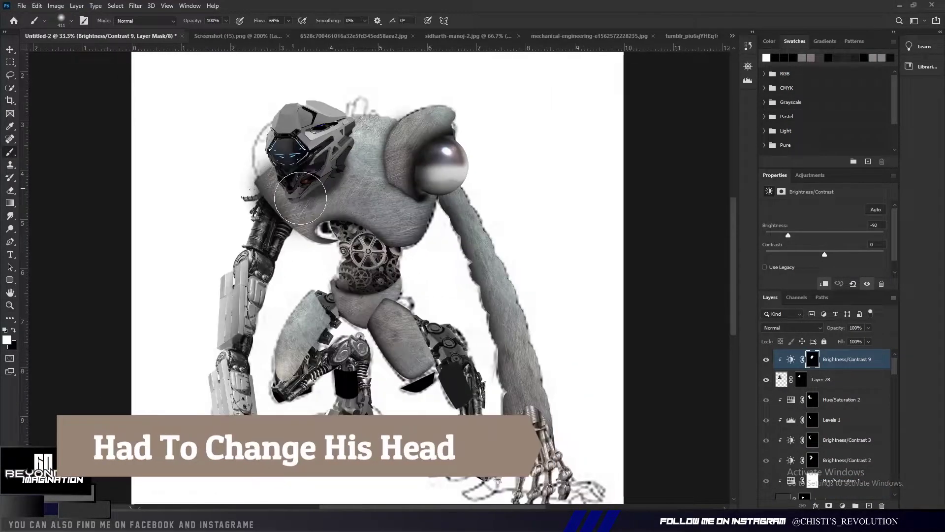
left_click(372, 224)
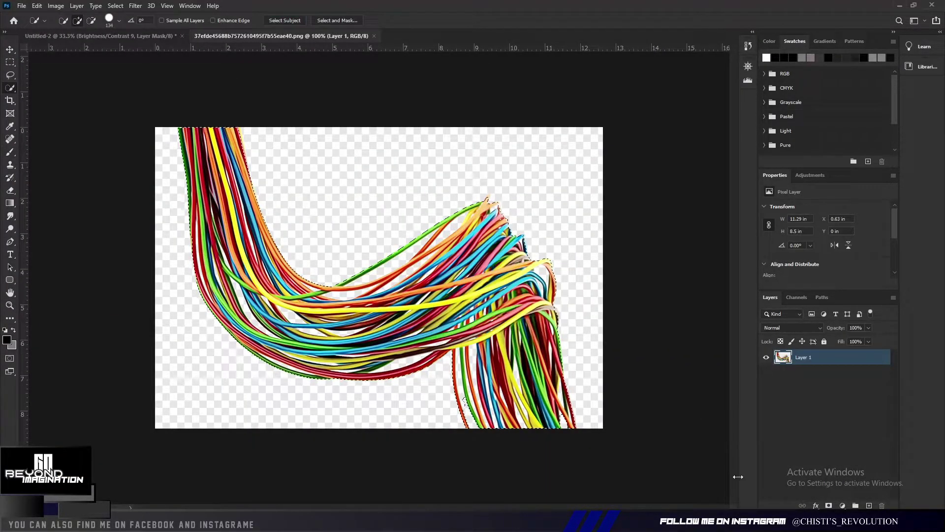
Step: Open the colourful wires image and begin refining its cut-out mask edges
left_click(337, 20)
key("ctrl+plus")
key("ctrl+plus")
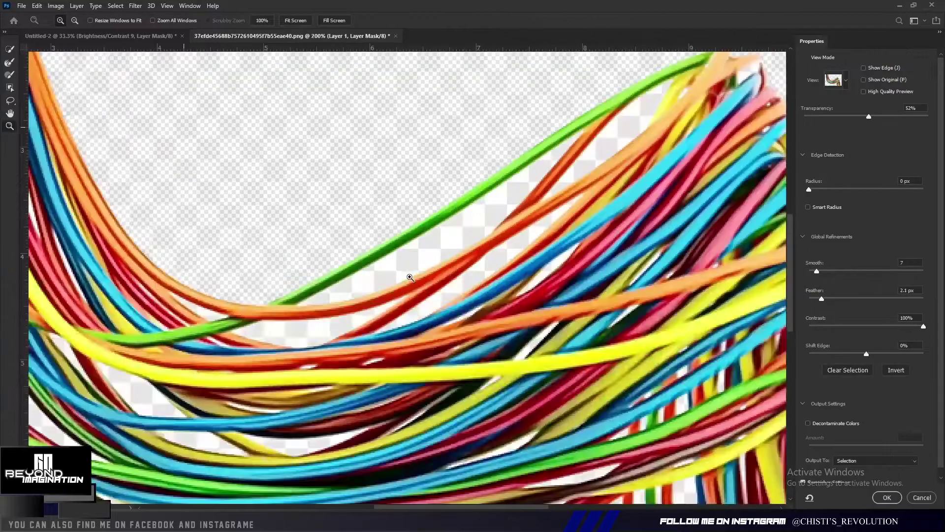
scroll(549, 260, "right", 5)
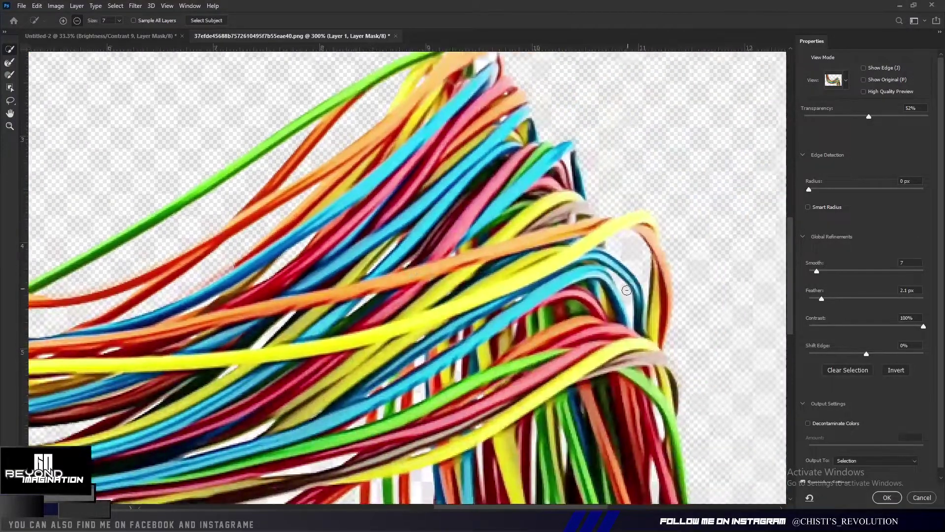
scroll(541, 295, "down", 3)
scroll(533, 342, "down", 3)
scroll(457, 228, "up", 3)
scroll(313, 340, "left", 8)
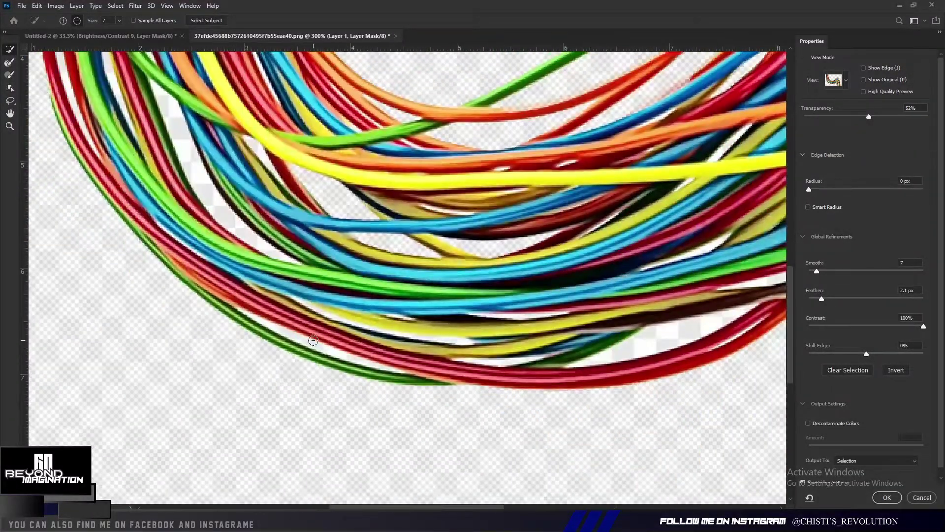
scroll(511, 356, "up", 3)
scroll(551, 449, "left", 2)
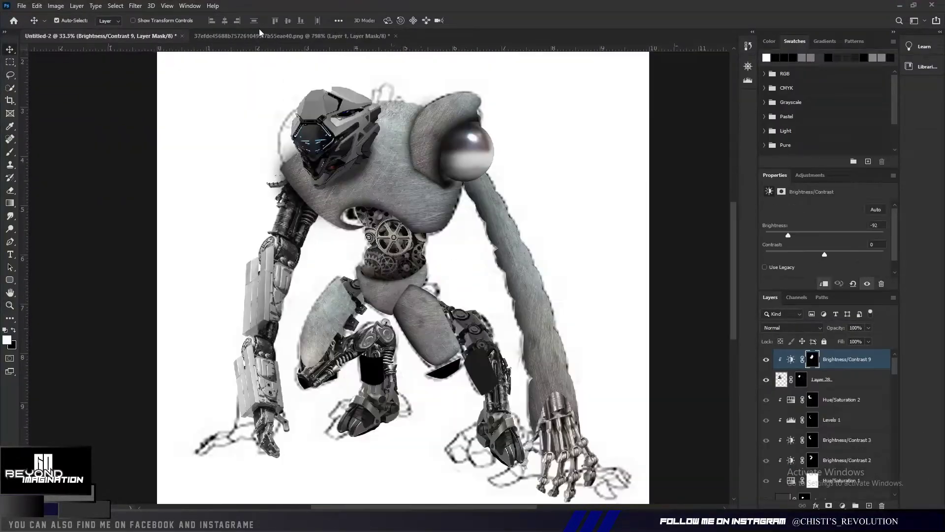
Step: Rotate and fit the wire image inside the chest cavity, then move Layer 29 below the body layer
left_click(261, 33)
left_click_drag(375, 275, 98, 36)
key("ctrl+t")
left_click_drag(458, 197, 423, 148)
key("Return")
left_click_drag(801, 359, 829, 408)
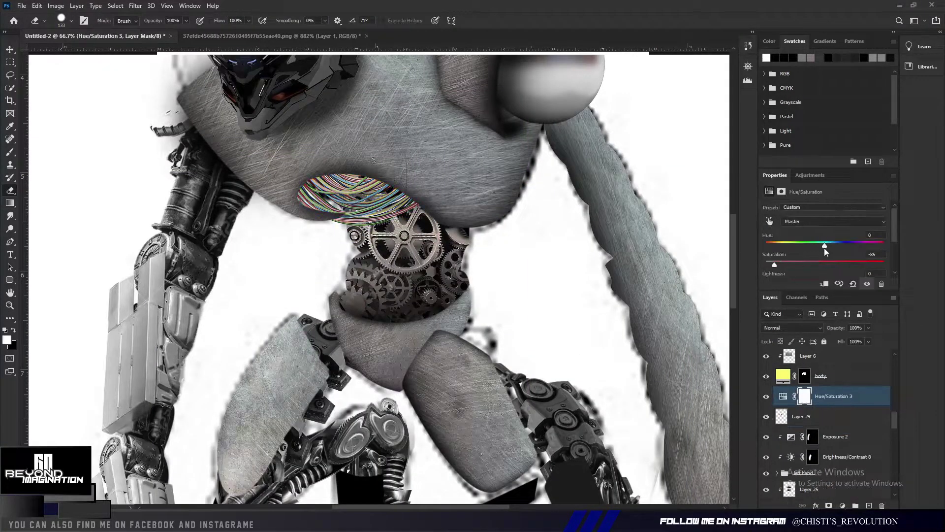
Step: Darken the body texture with a clipped Brightness/Contrast at -89 and commit the leg wire transform
left_click(842, 505)
left_click(857, 364)
left_click_drag(824, 235, 802, 236)
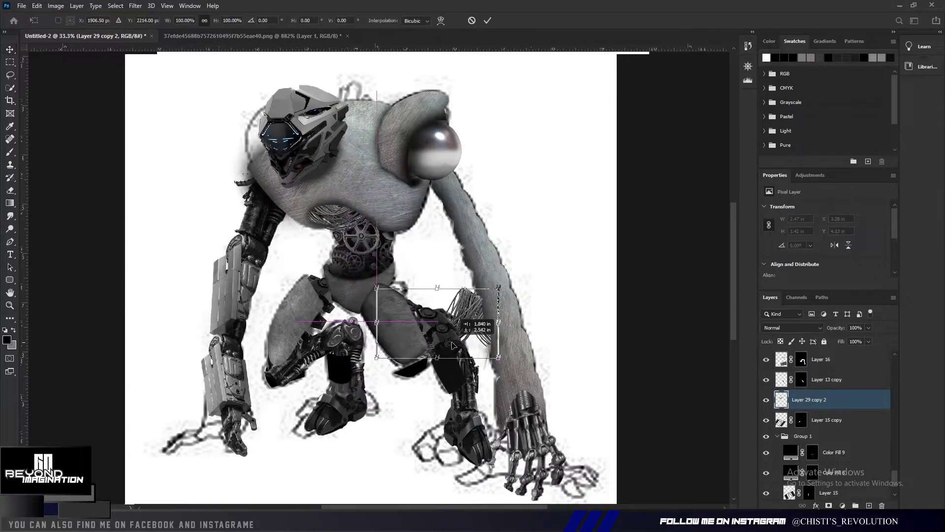
key("Return")
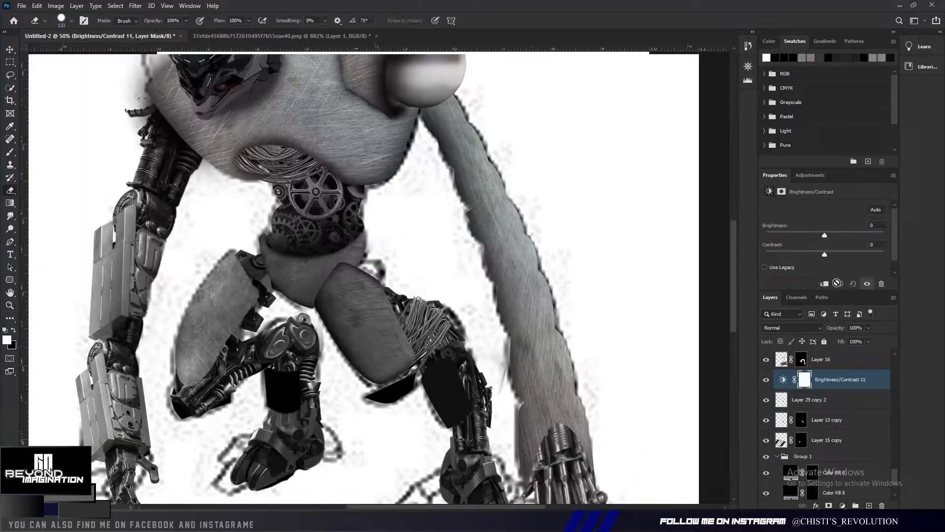
key("ctrl+minus")
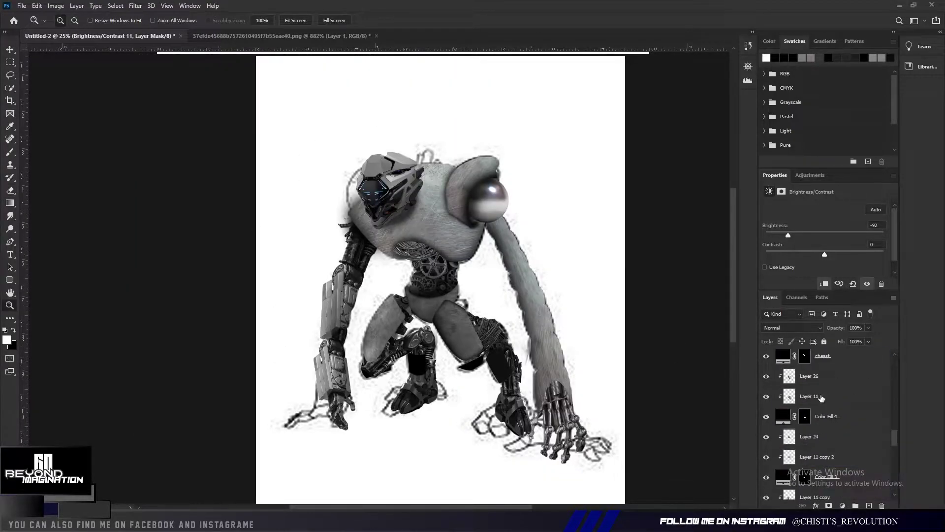
Step: Show Layer 21's dark shadow where the arm meets the shoulder sphere and select it
scroll(827, 424, "up", 3)
scroll(768, 443, "up", 1)
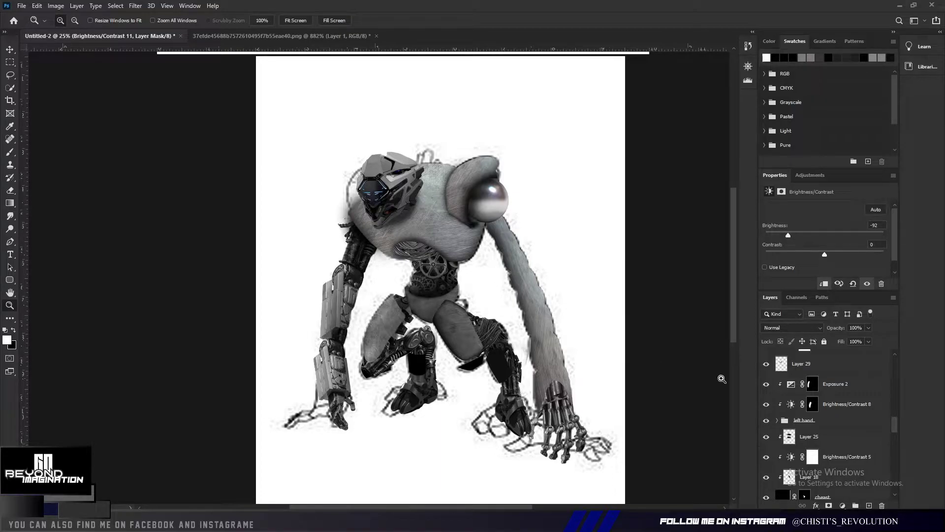
scroll(773, 424, "down", 1)
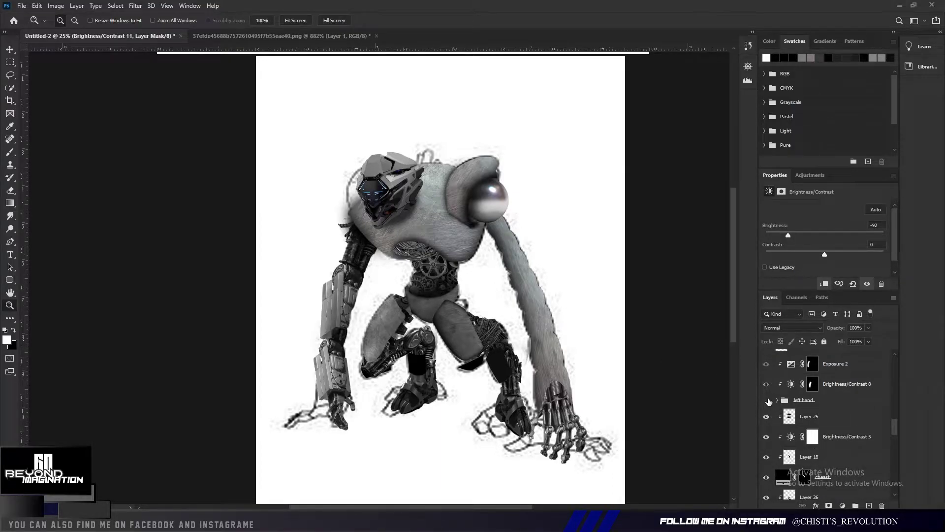
scroll(783, 406, "up", 5)
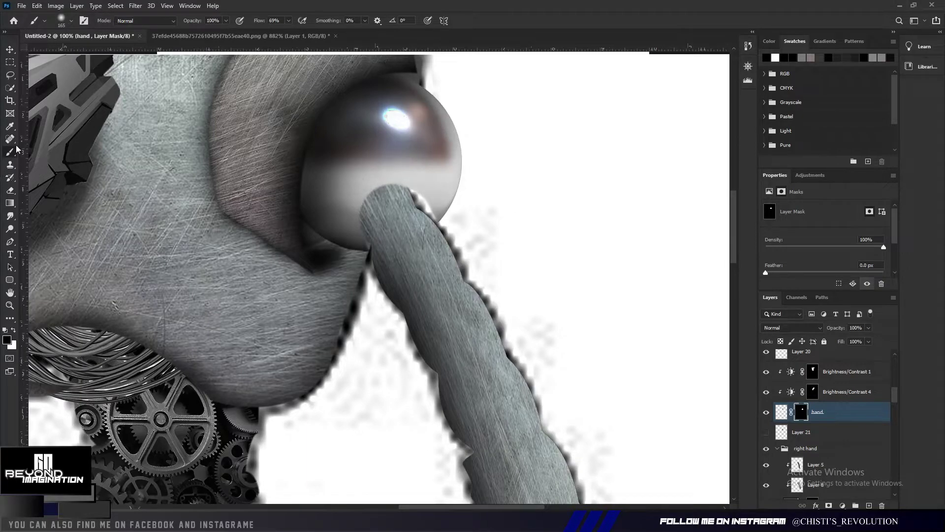
left_click(767, 432)
left_click(812, 432)
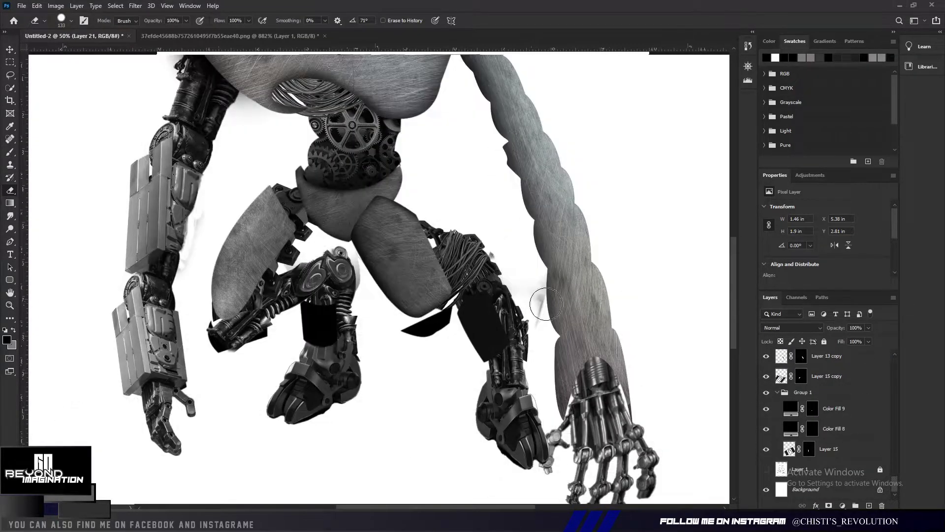
Step: Toggle the leg wires and legs to compare, then select Layer 17 copy's mask
scroll(813, 419, "up", 1)
left_click(766, 356)
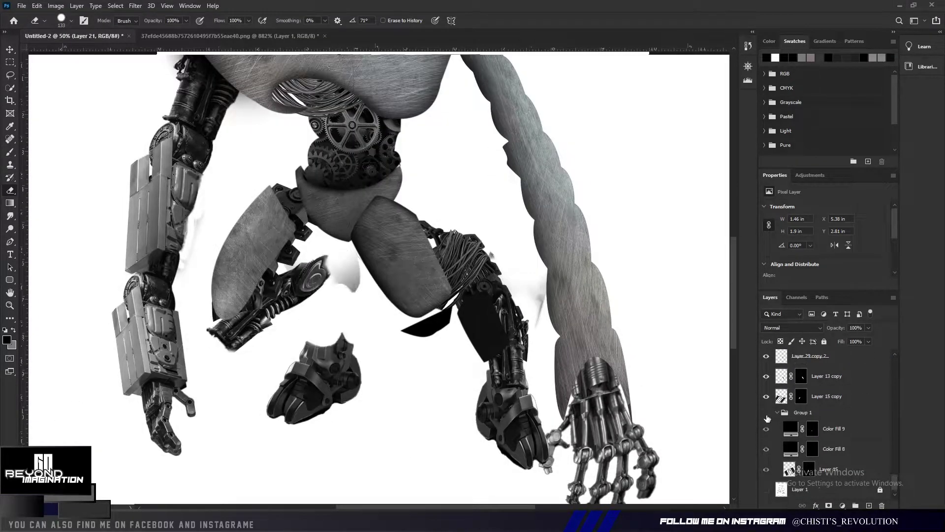
scroll(813, 394, "up", 3)
left_click(766, 359)
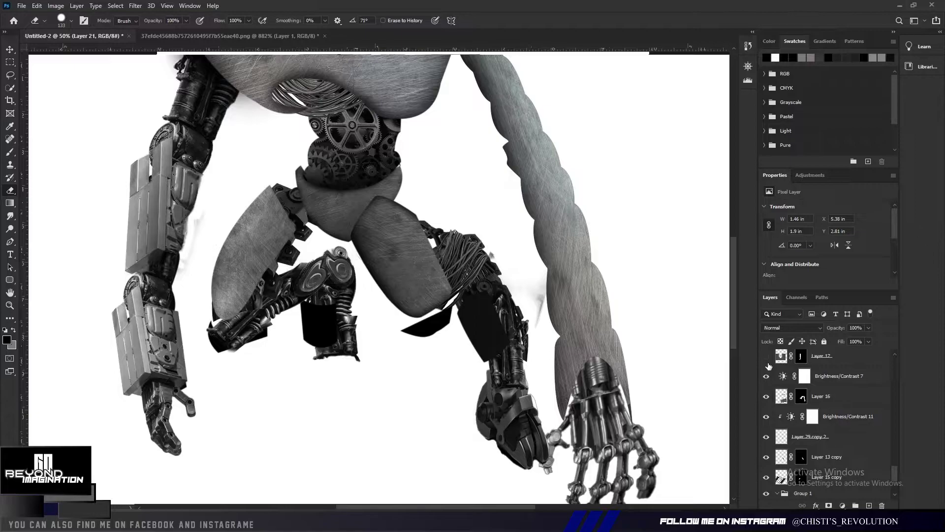
left_click(766, 399)
left_click(801, 359)
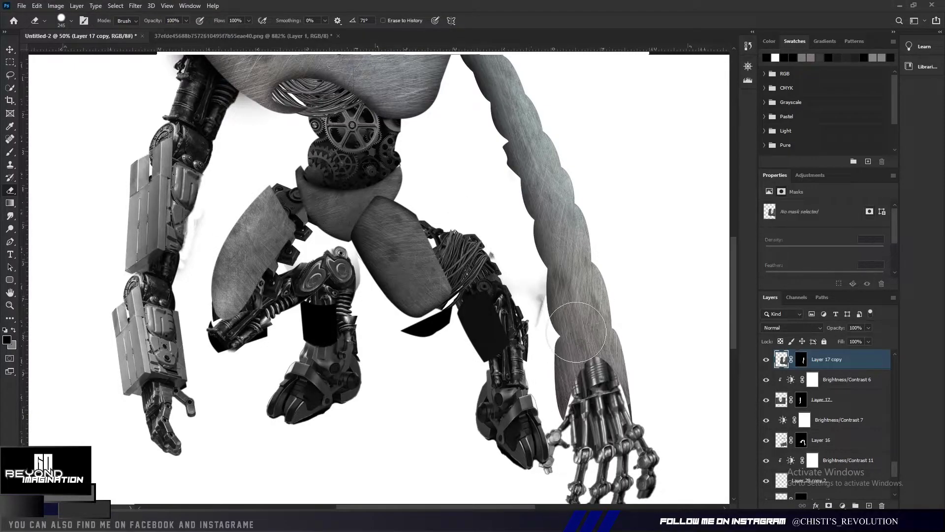
left_click(803, 367)
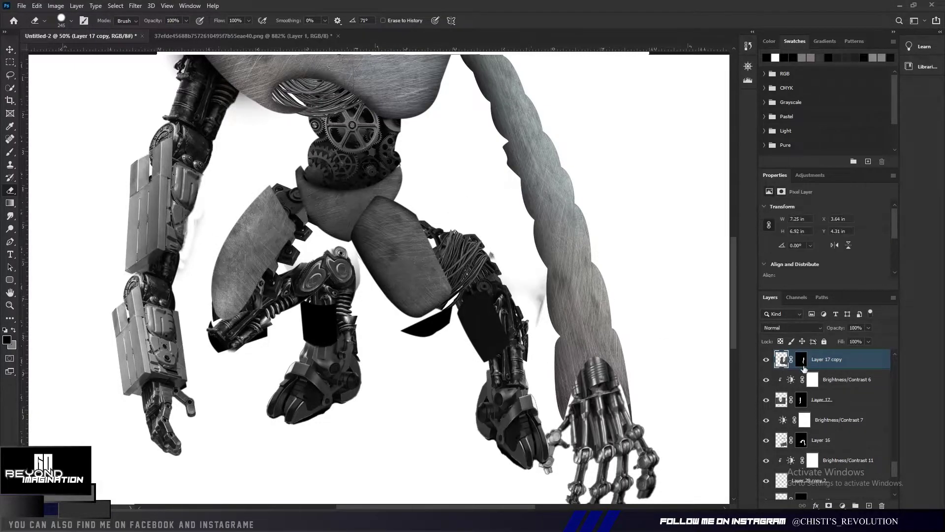
Step: Zoom out to 33.3%, switch to the Eraser, select Color Fill 8, and toggle the hand to compare
left_click(600, 362, "alt")
left_click(541, 345)
scroll(769, 464, "down", 5)
left_click(773, 474)
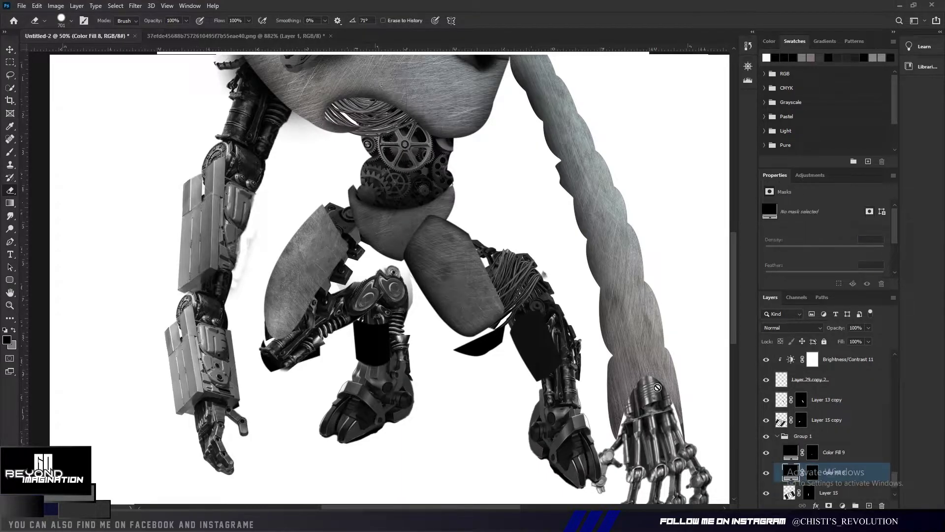
key("ctrl+minus")
scroll(768, 379, "up", 2)
left_click(767, 387)
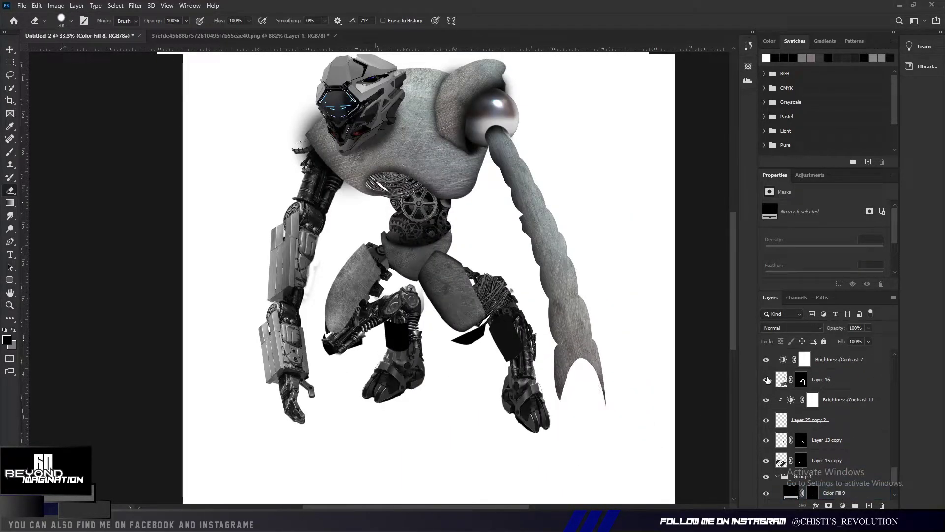
scroll(767, 381, "up", 3)
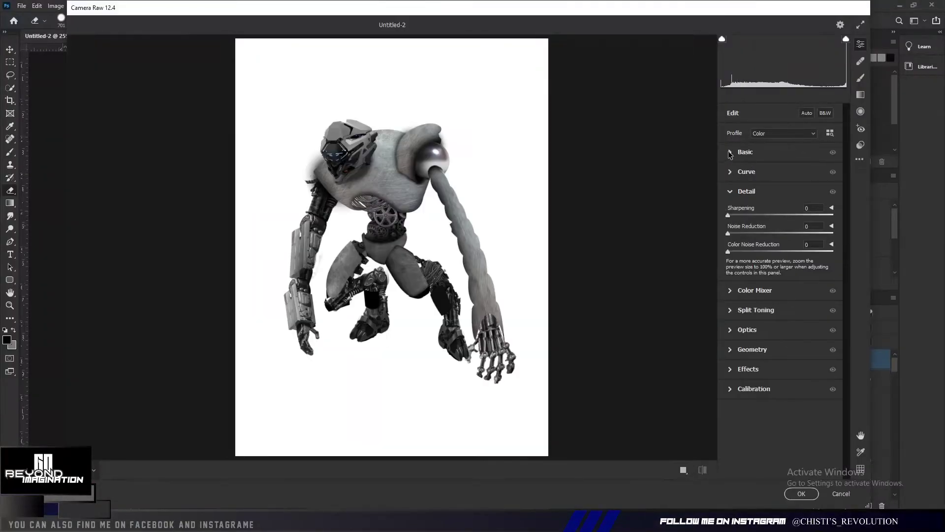
Step: Discard the Camera Raw tone adjustment, then select Hue/Saturation 2 and Layer 23
left_click(731, 152)
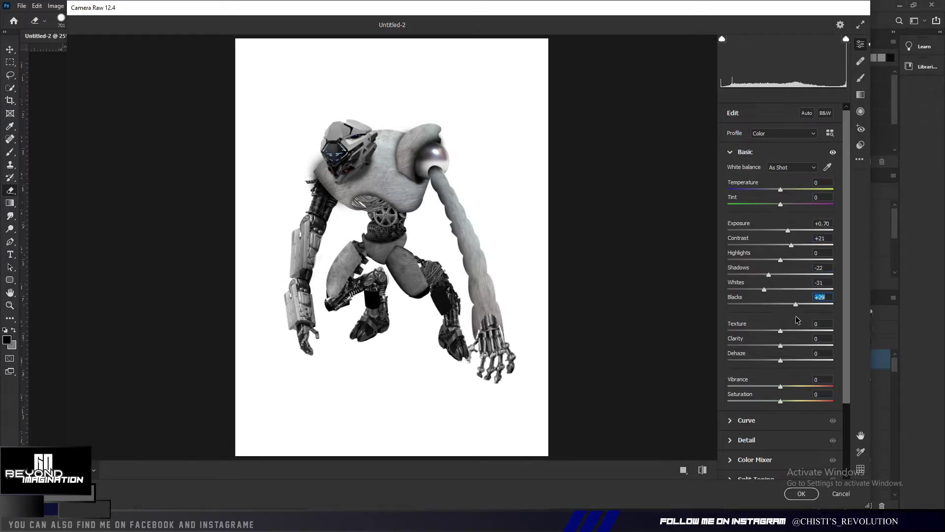
left_click(841, 493)
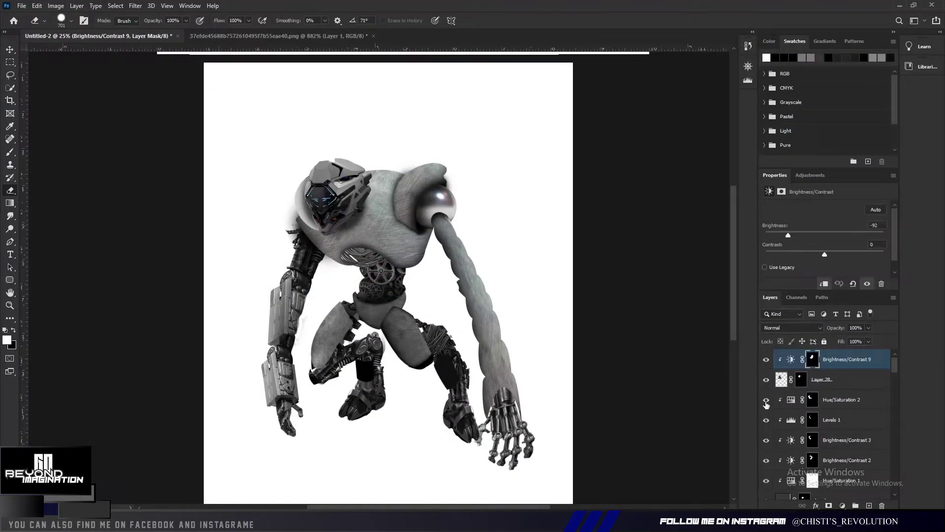
left_click(777, 408)
left_click(769, 387)
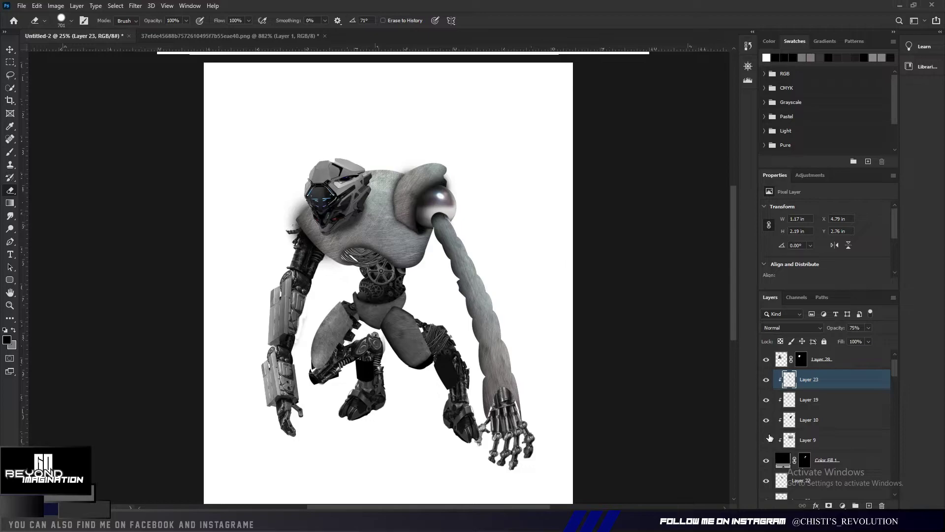
Step: Hide Layer 29 and stamp all visible layers onto a new merged layer
scroll(769, 437, "down", 2)
scroll(768, 443, "down", 1)
scroll(767, 448, "down", 2)
left_click(766, 453)
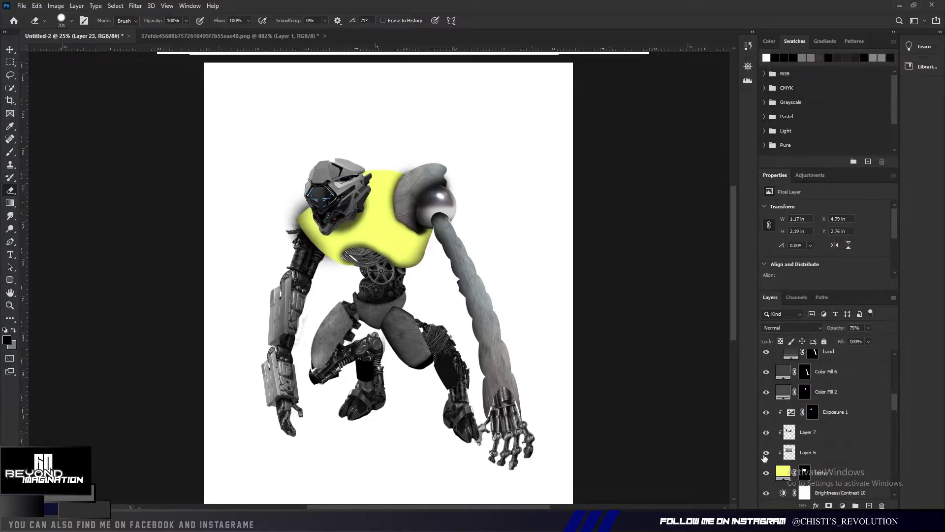
scroll(765, 455, "down", 1)
left_click(768, 431)
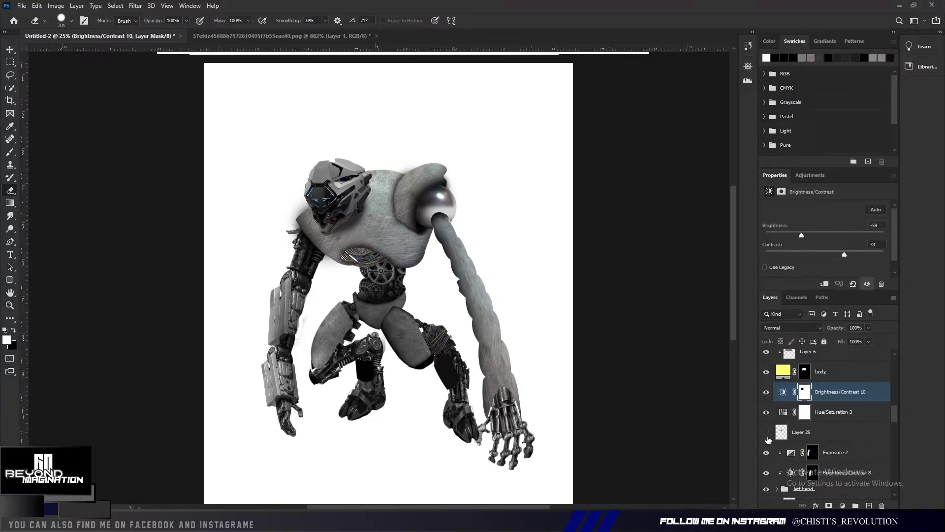
key("ctrl+alt+shift+e")
Step: Open the merged robot layer in Camera Raw and raise Exposure to +0.30
key("ctrl+shift+a")
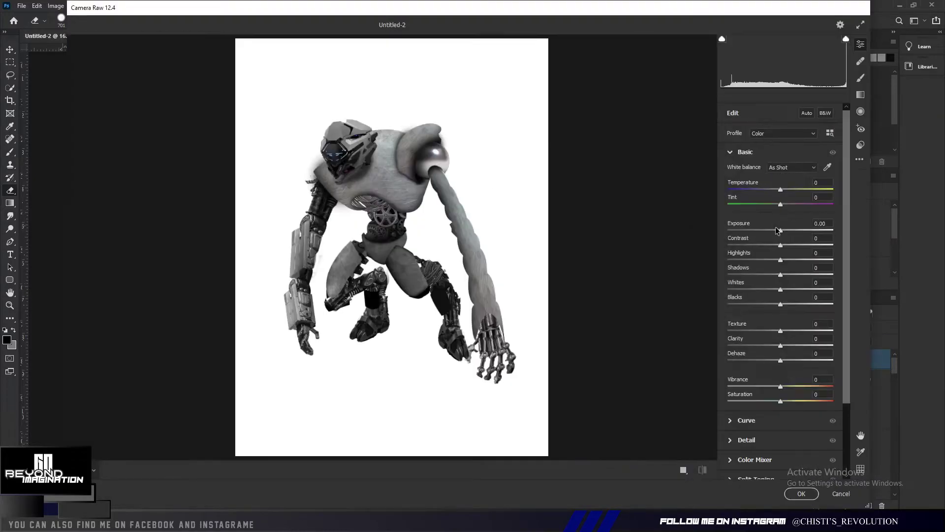
left_click_drag(781, 230, 784, 231)
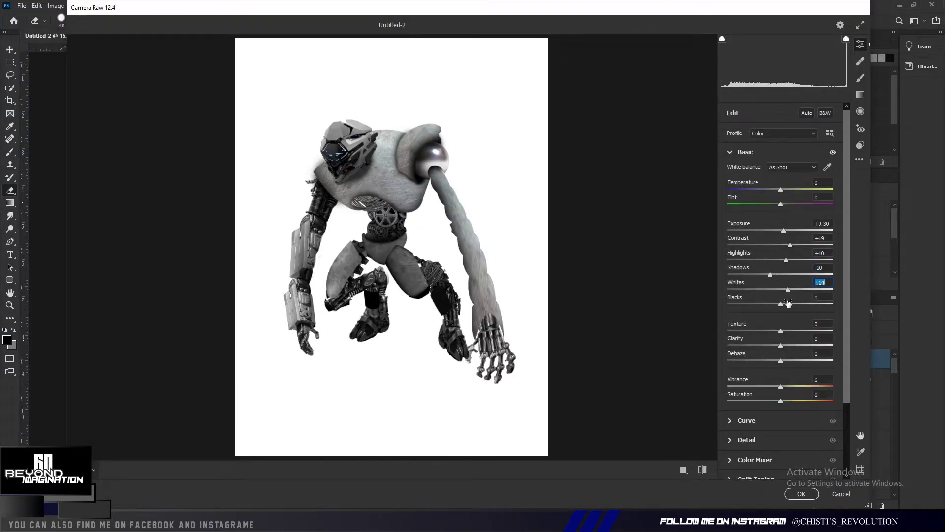
left_click(731, 152)
Step: Zoom the preview onto the shoulder ball and increase Sharpening to 42 in the Detail panel
left_click(746, 191)
left_click(347, 164)
left_click(502, 211, "alt")
left_click(447, 160)
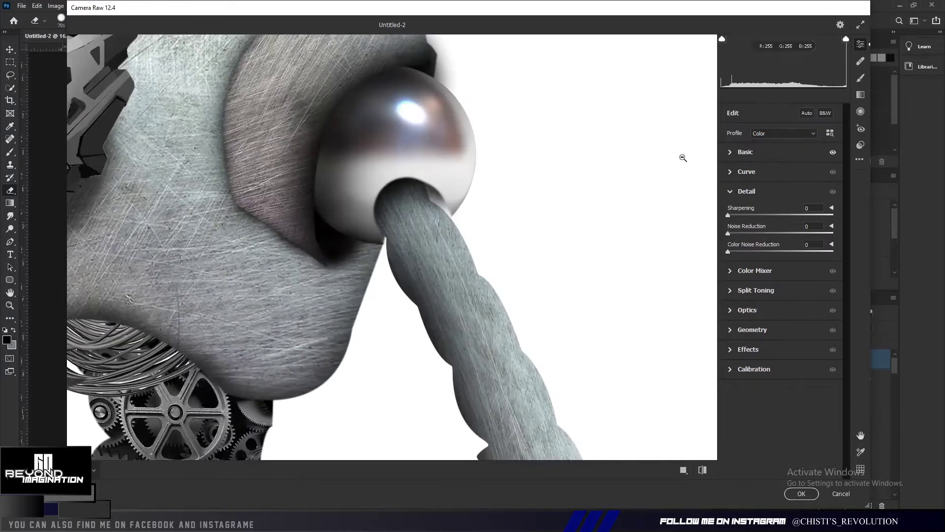
left_click_drag(469, 272, 548, 336)
left_click_drag(728, 215, 769, 215)
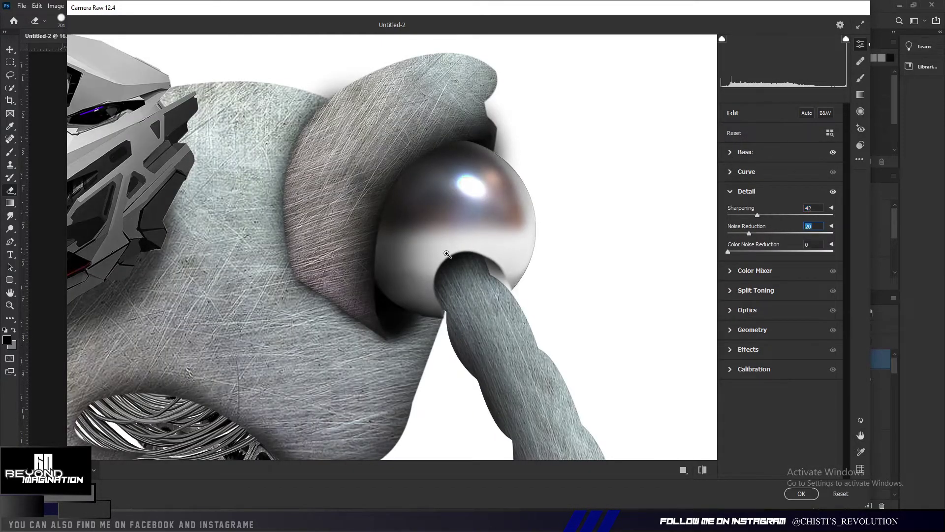